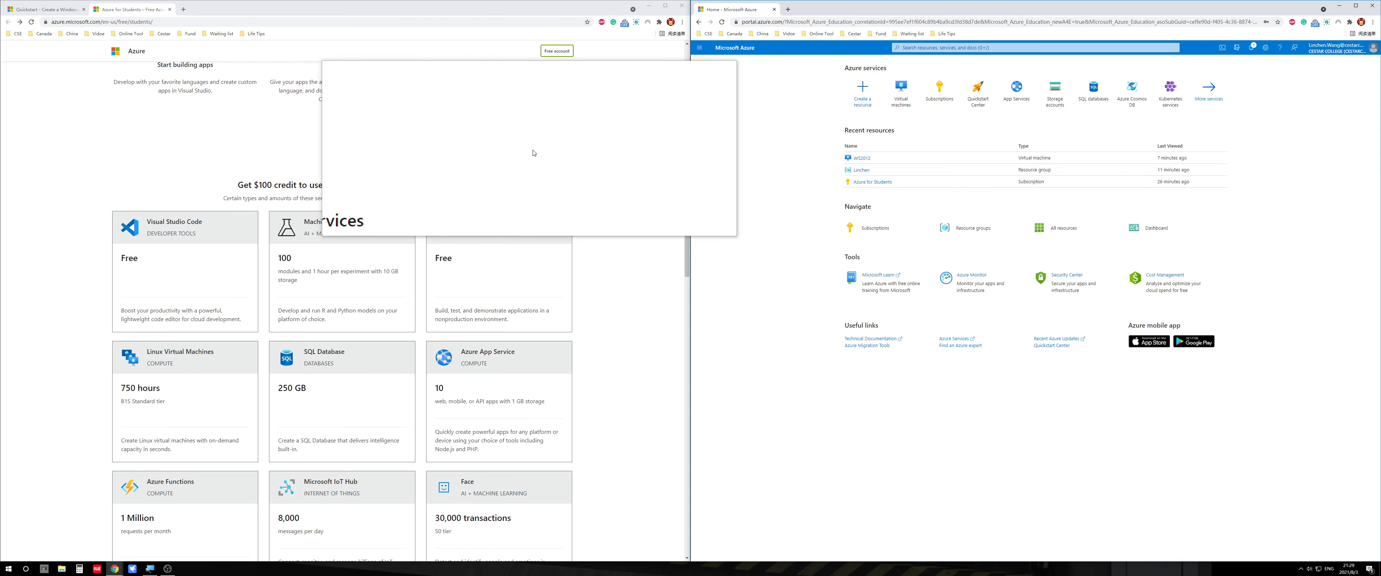
Examine the free services on the Azure for Students page, especially the monthly hours and tier for Linux Virtual Machines
scroll(586, 204, up, 3)
scroll(590, 204, up, 4)
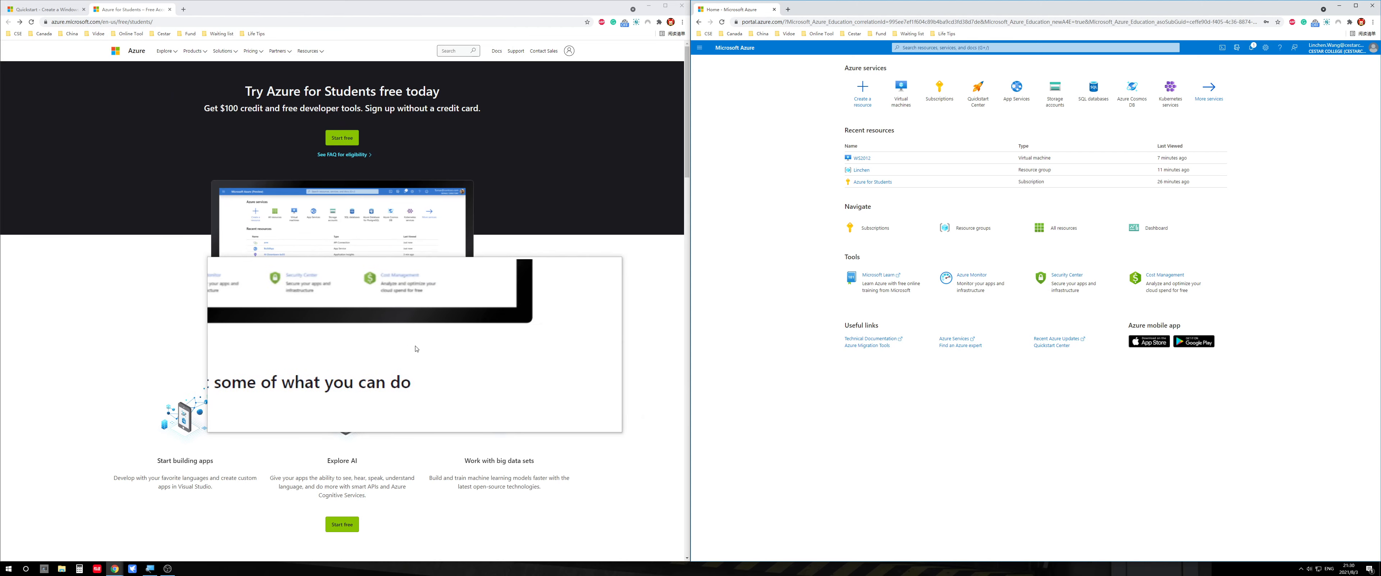
scroll(553, 326, down, 5)
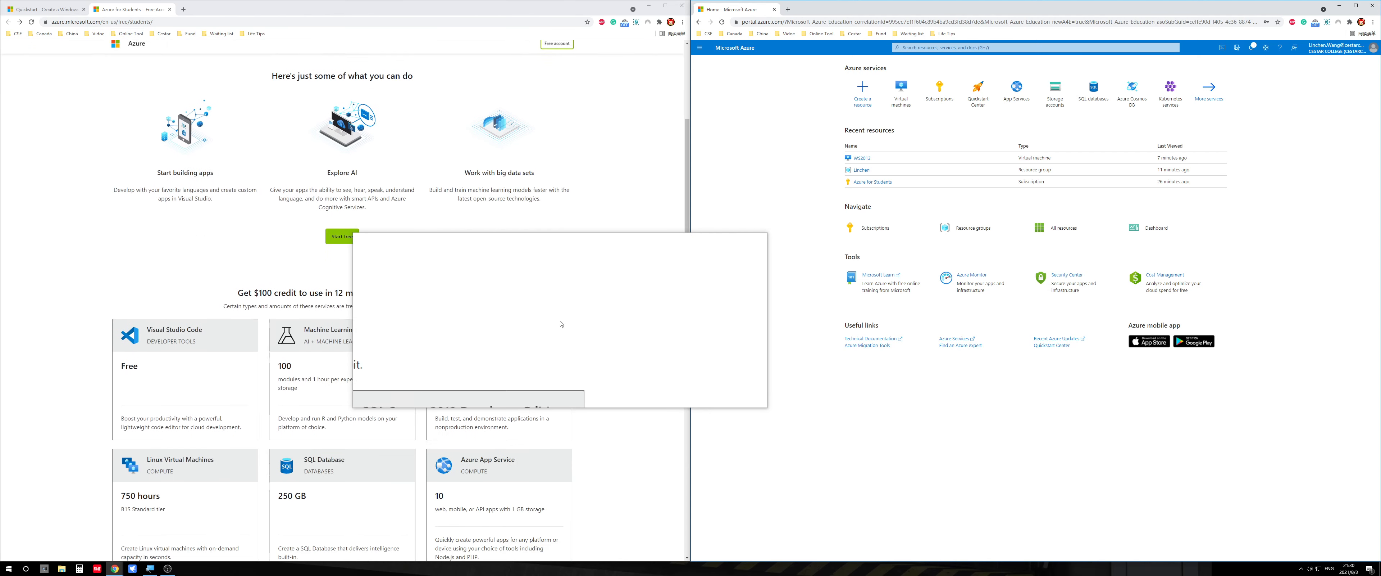
scroll(561, 324, down, 3)
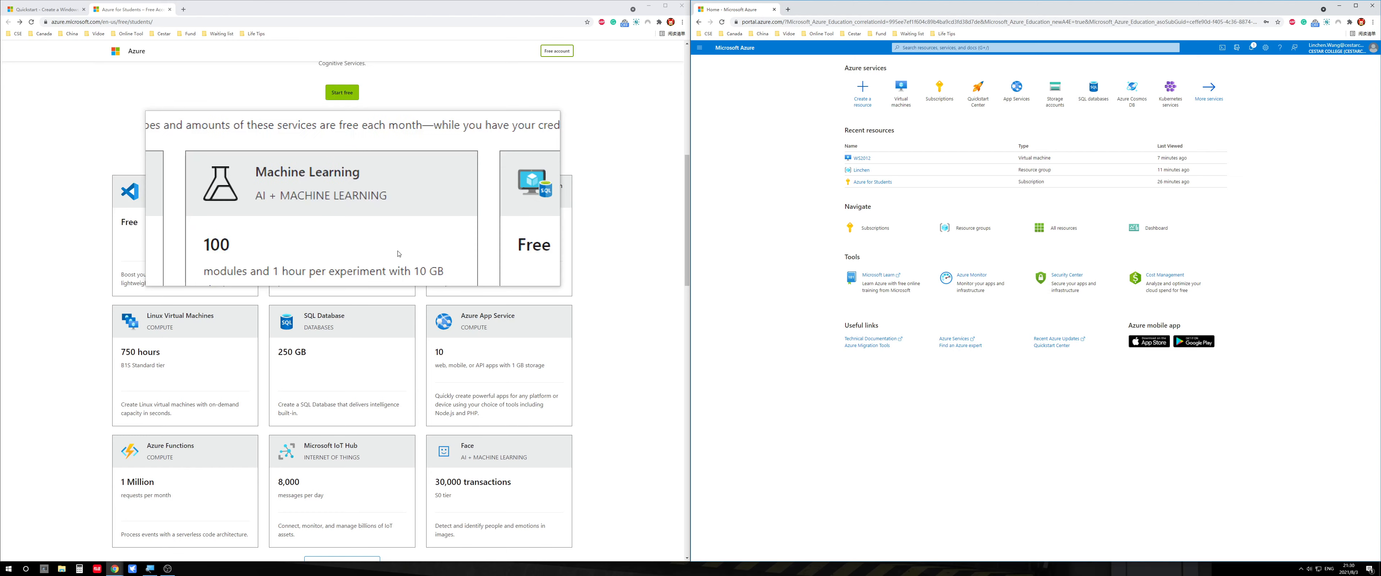
scroll(461, 343, down, 1)
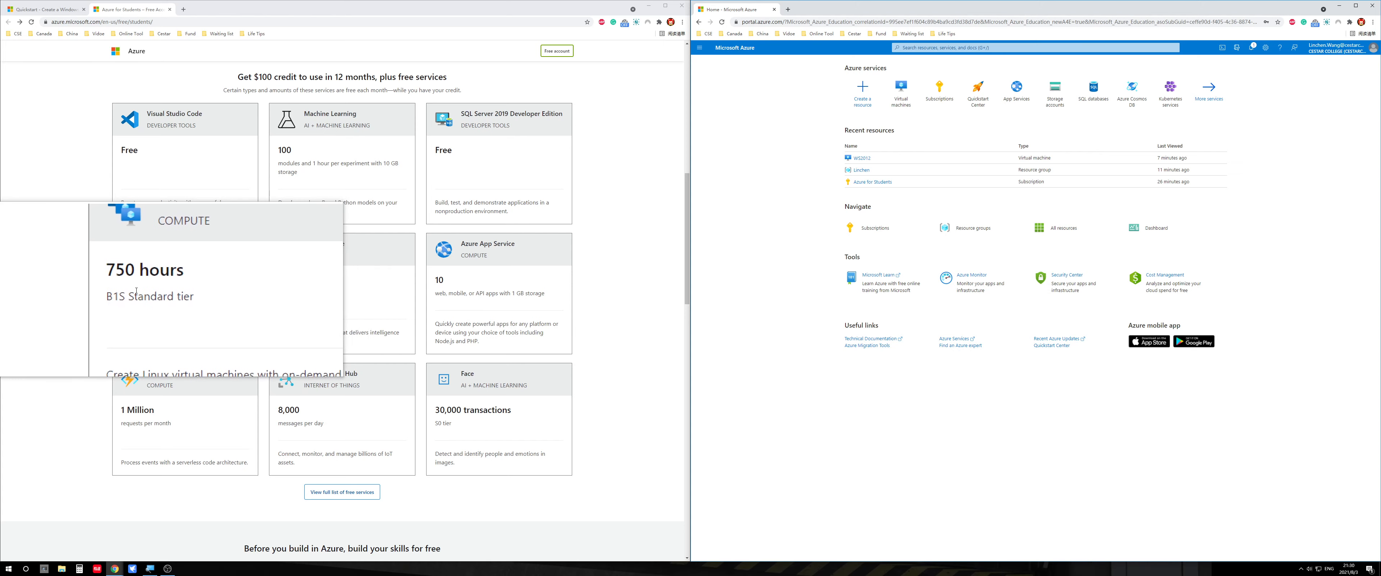
drag(123, 292, 156, 294)
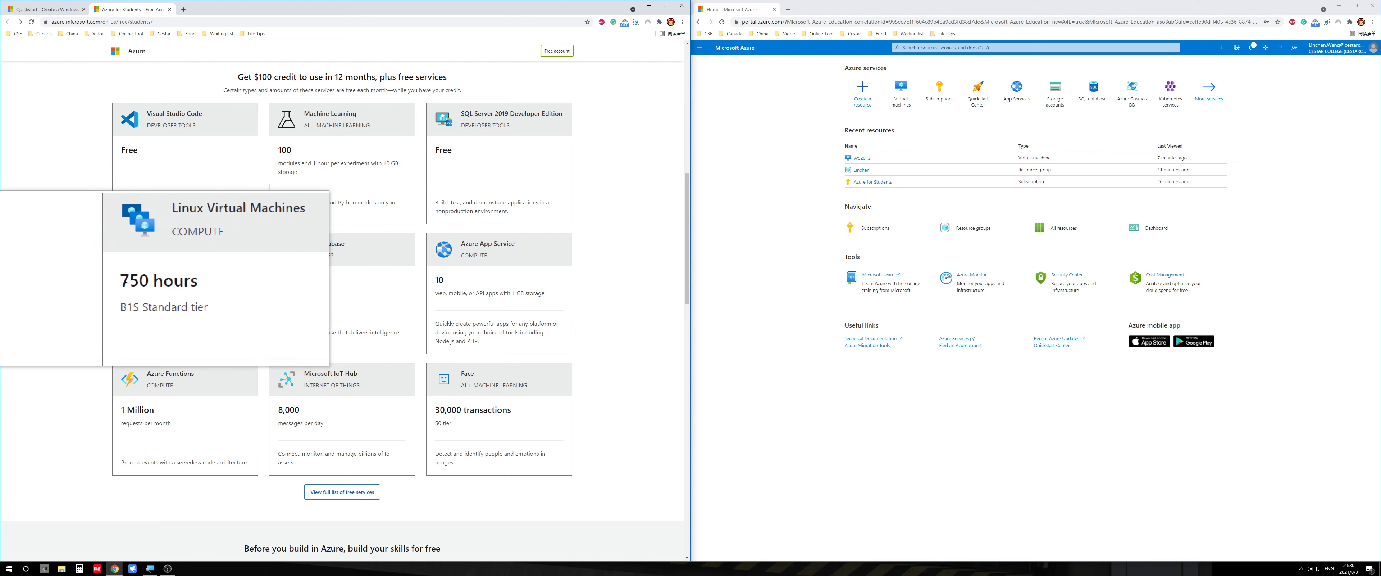
drag(121, 283, 162, 283)
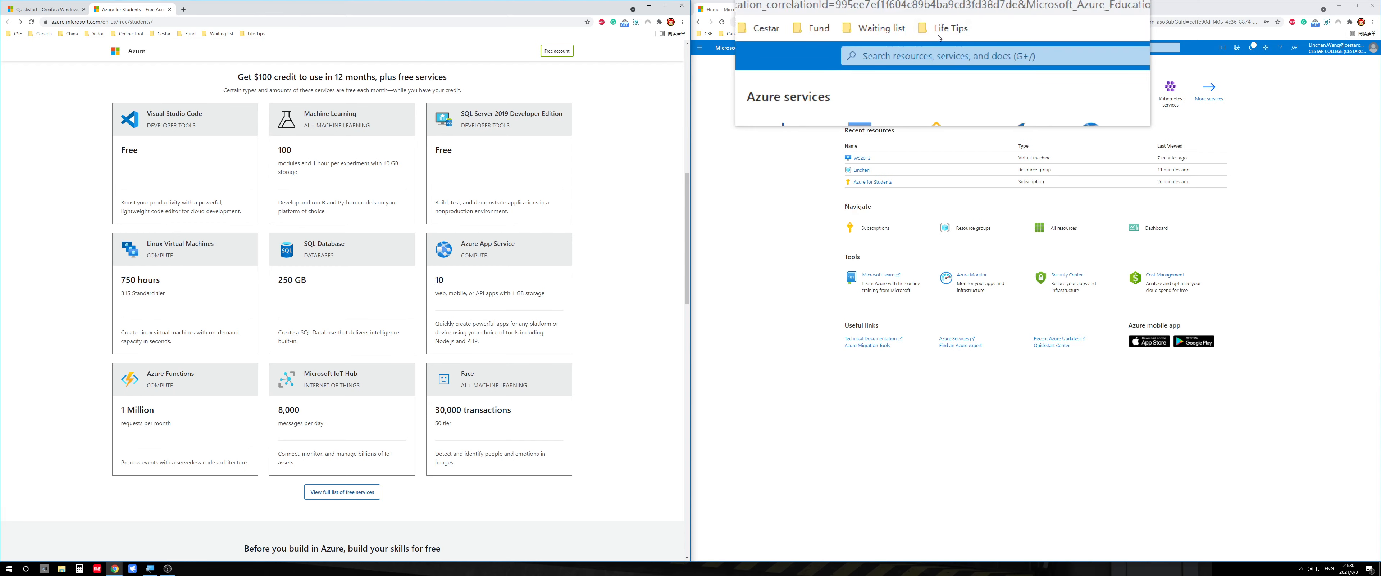
click(942, 49)
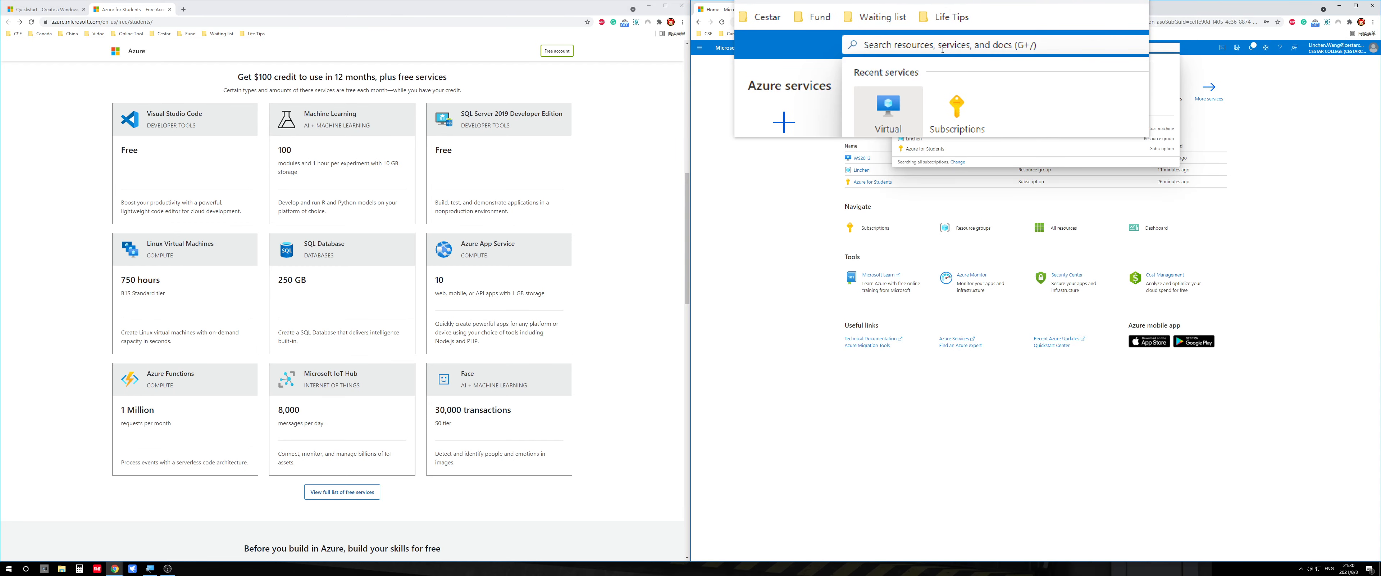
text(v)
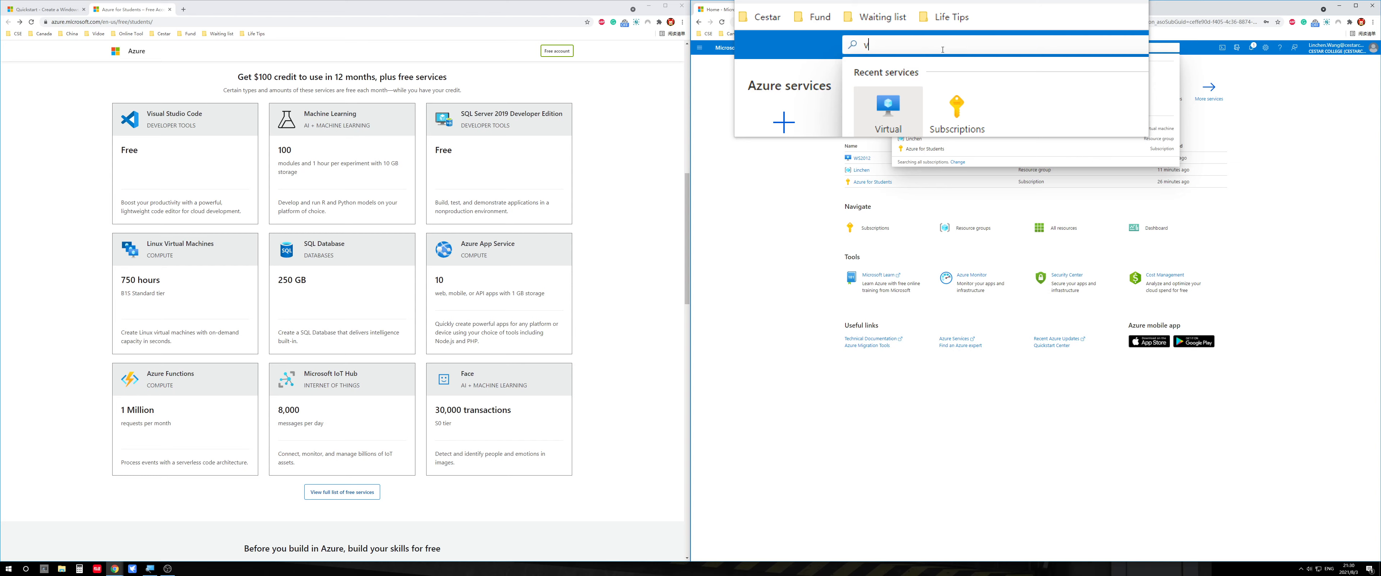
text(ir)
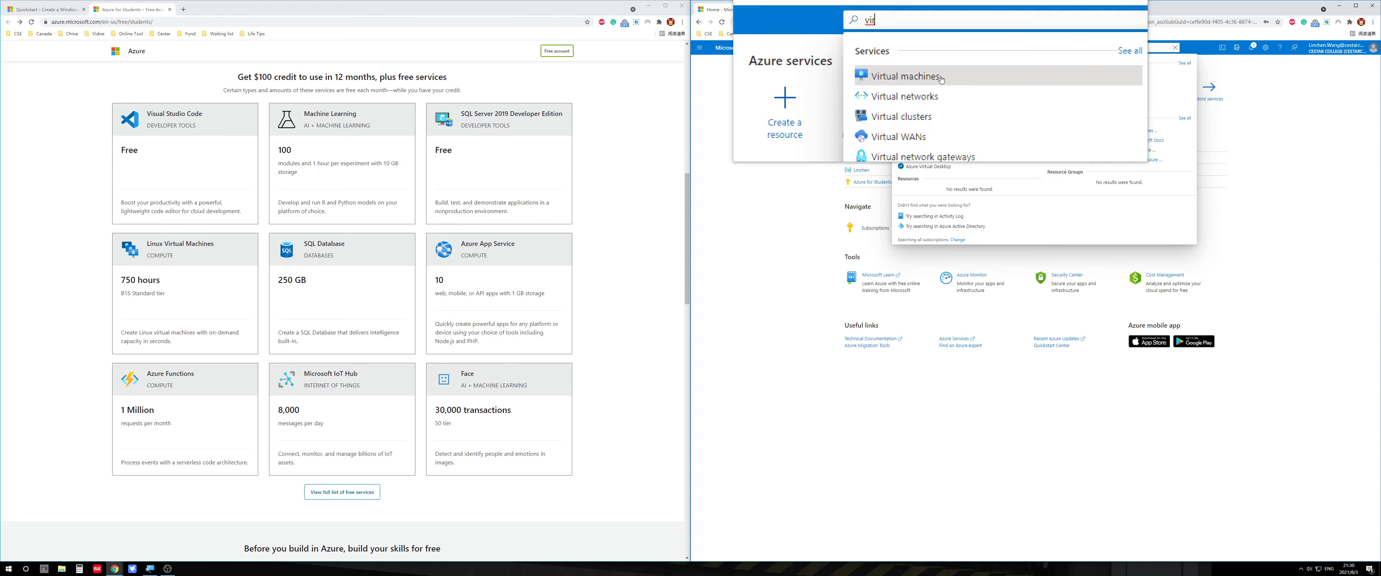
click(821, 187)
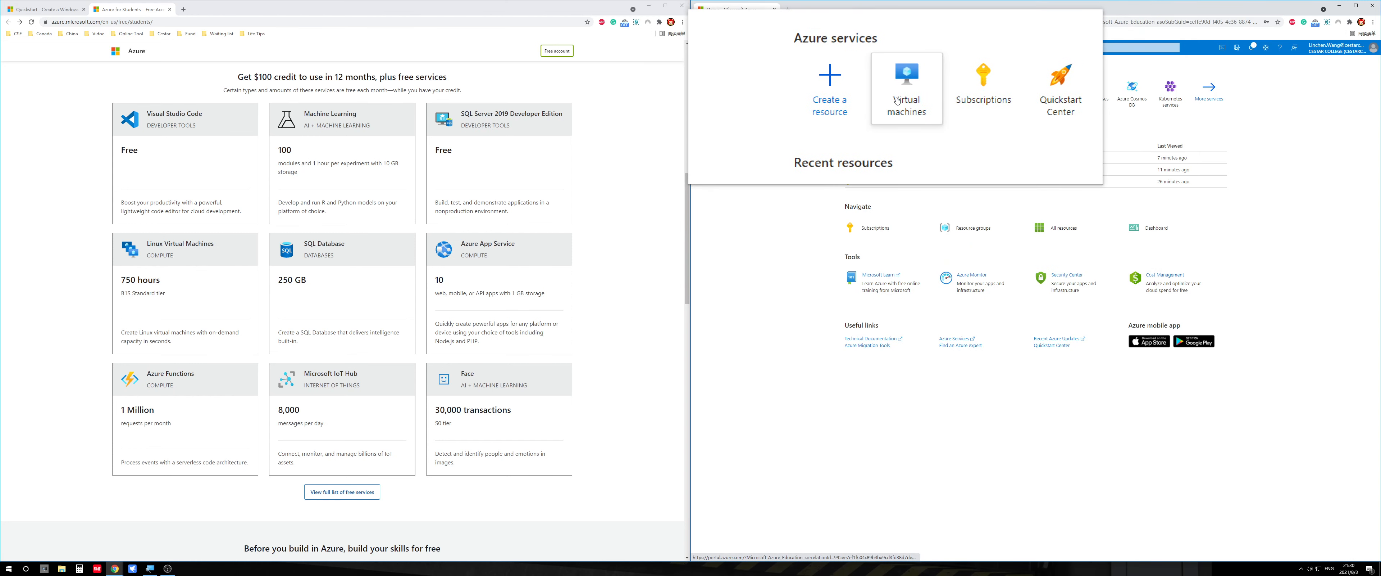
Start creating a new virtual machine from the Virtual machines service and maximize the portal window
click(901, 100)
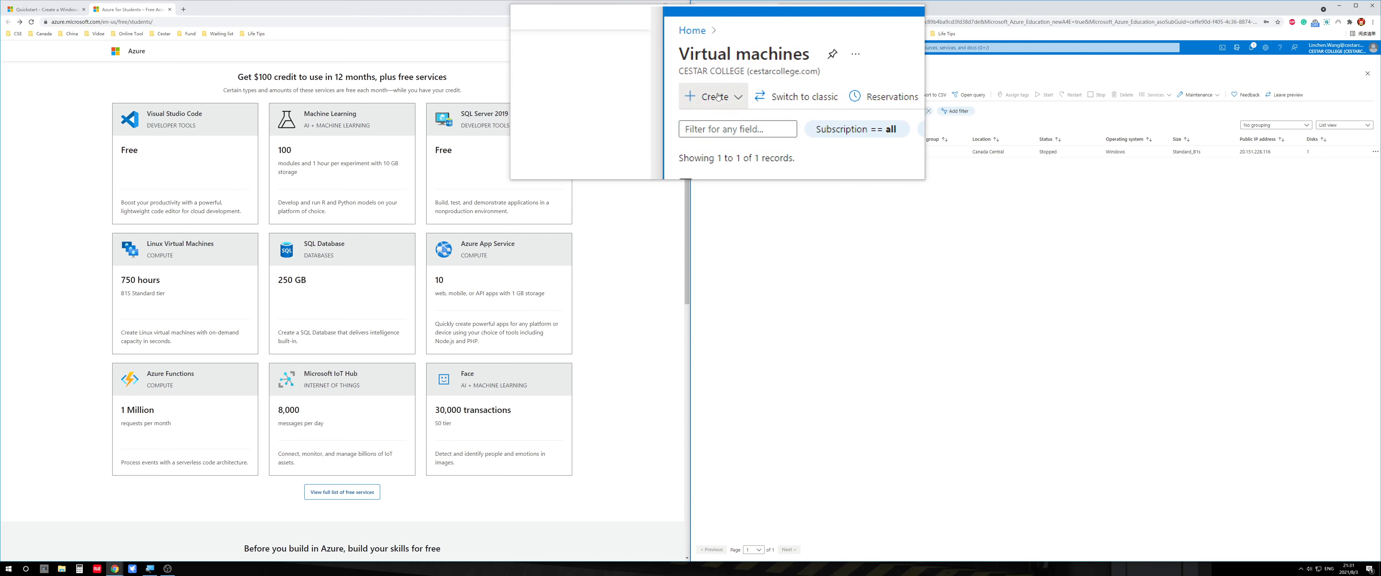
click(729, 99)
click(724, 111)
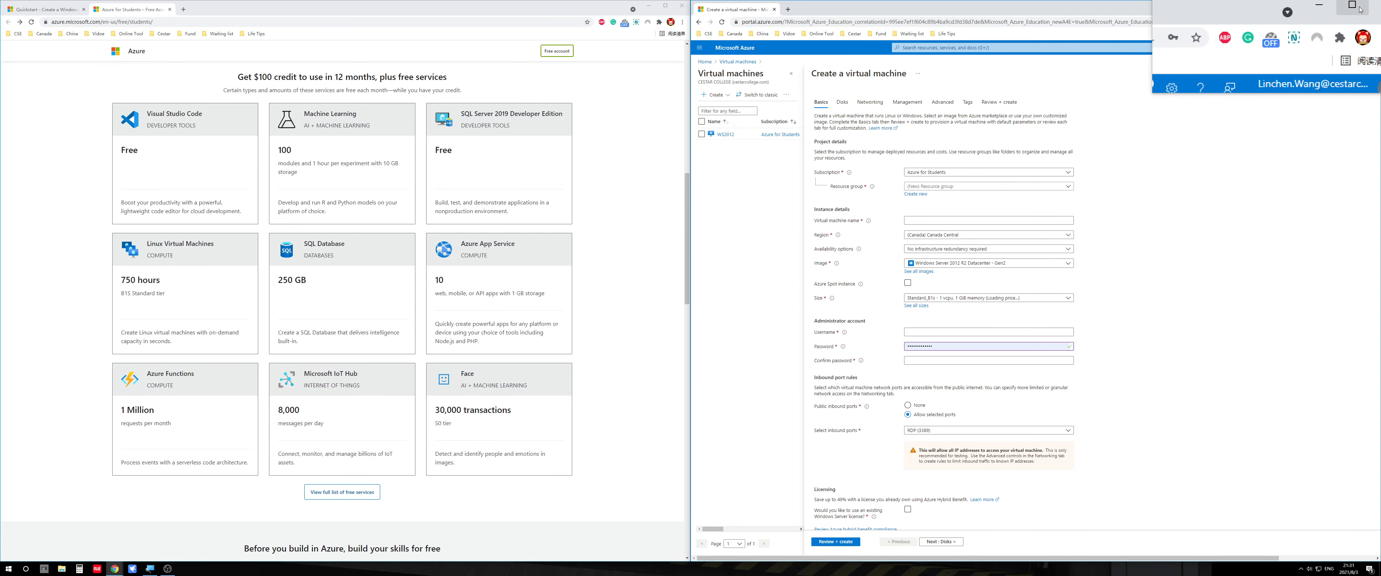
click(1360, 9)
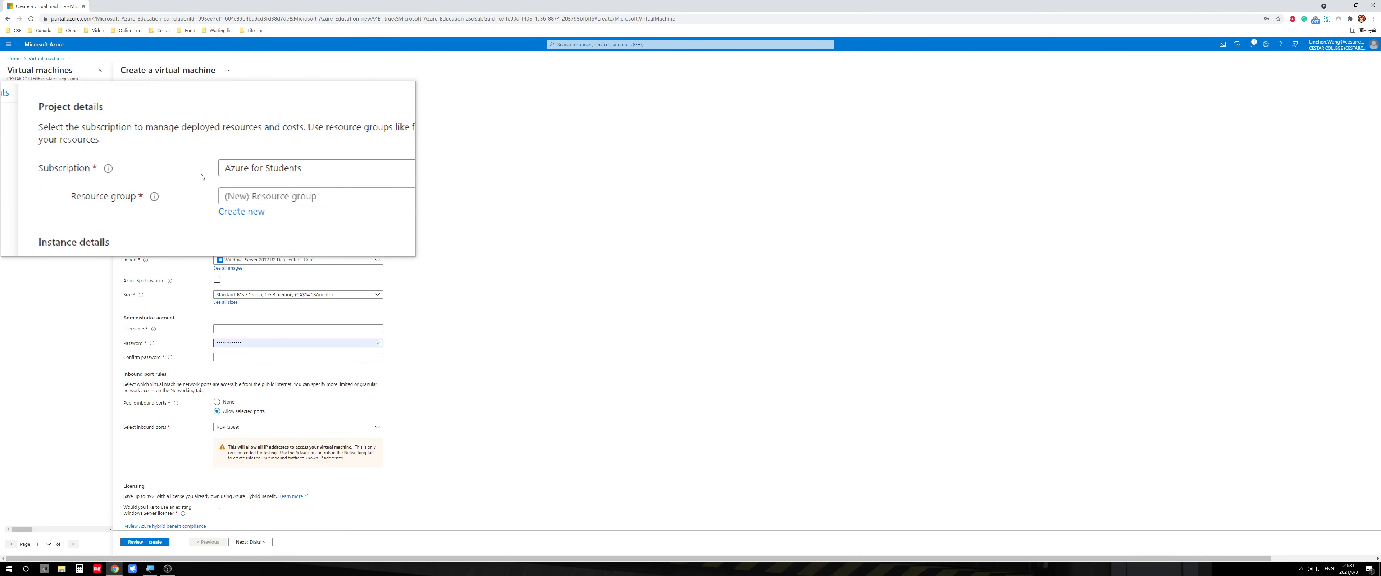
Assign the existing resource group bearing the account owner's name and name the virtual machine WS2012-1
mouse_move(182, 185)
click(229, 182)
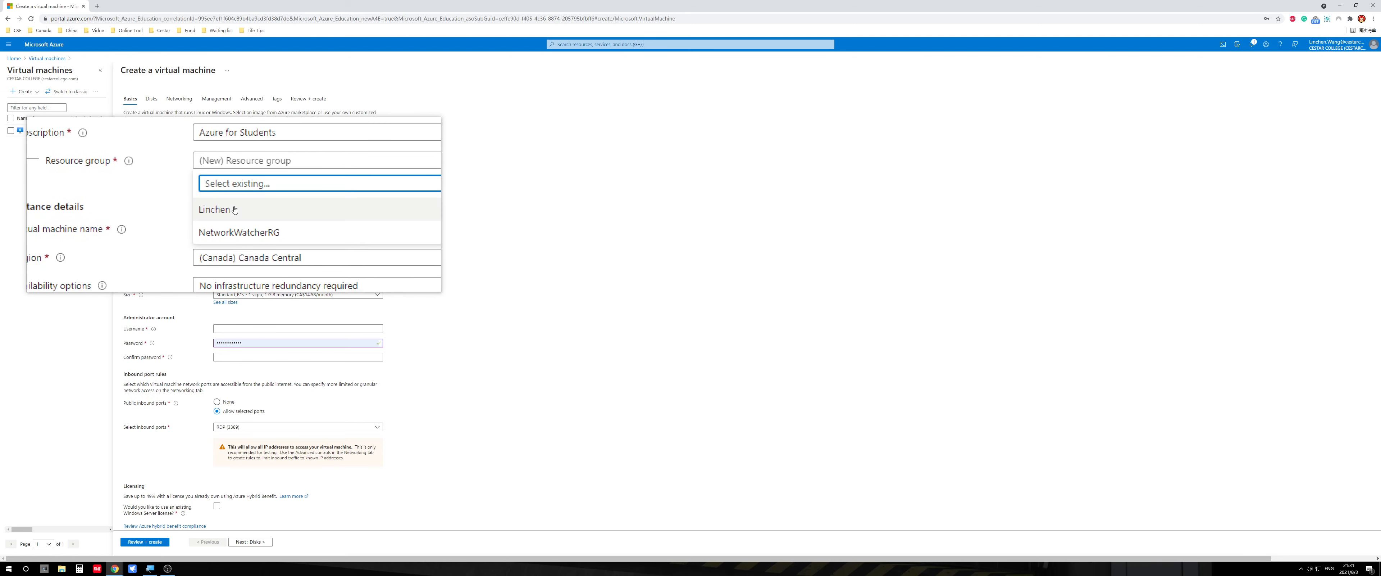
click(179, 207)
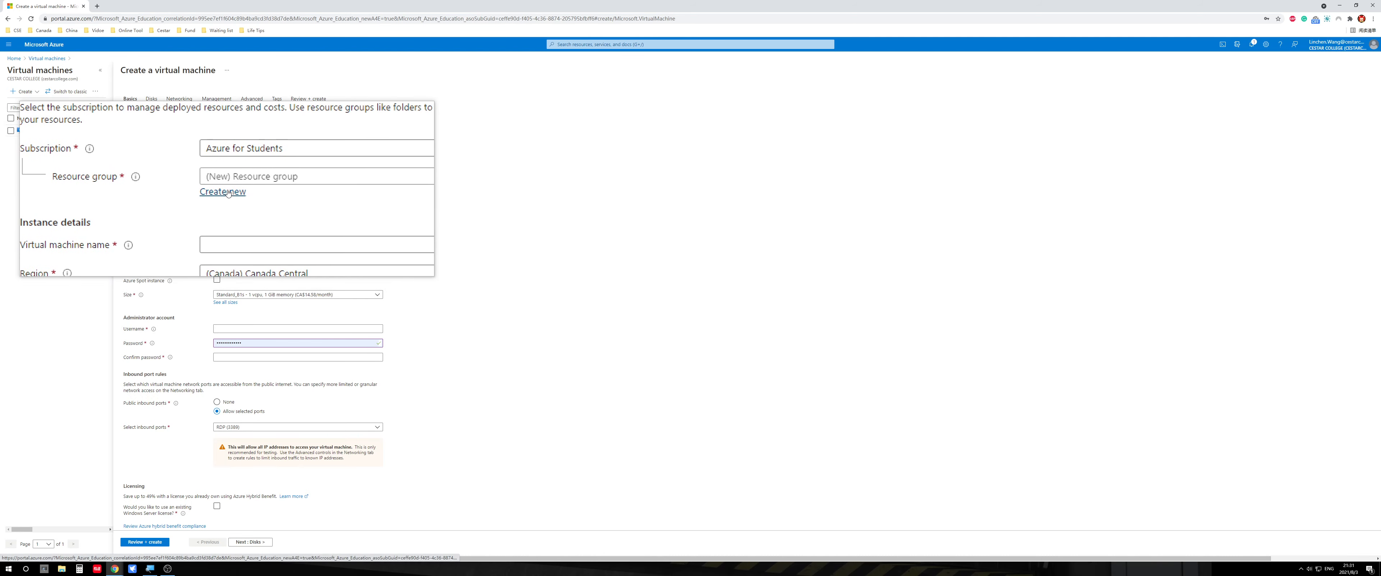
click(225, 192)
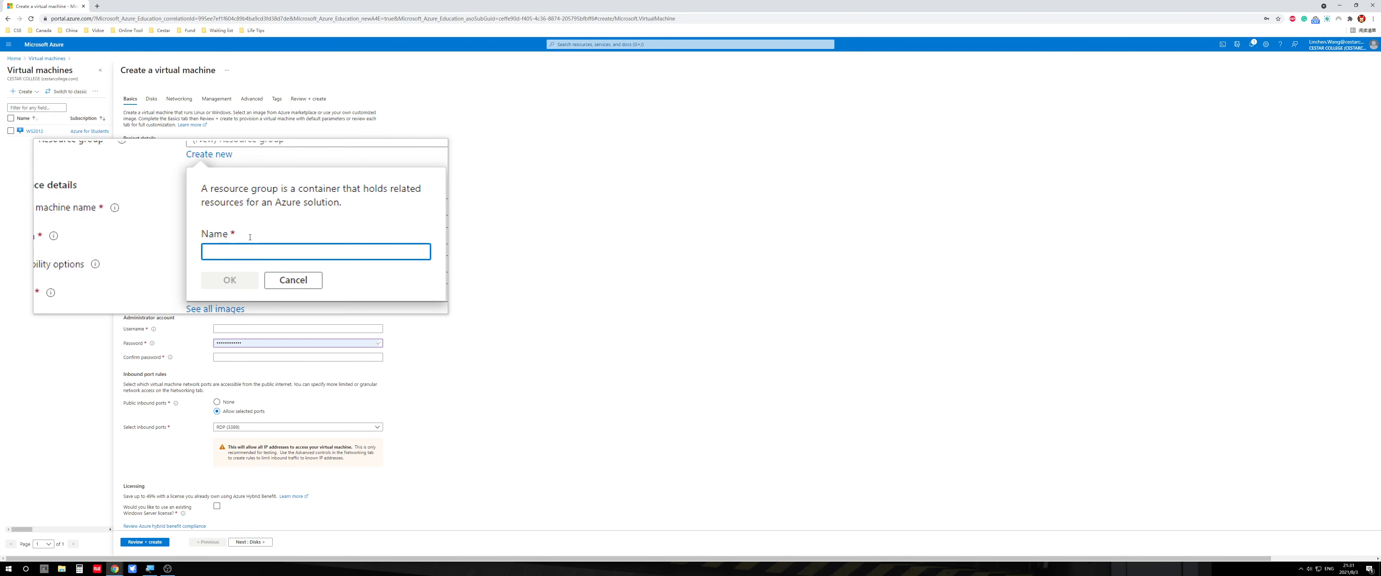
click(266, 252)
click(228, 184)
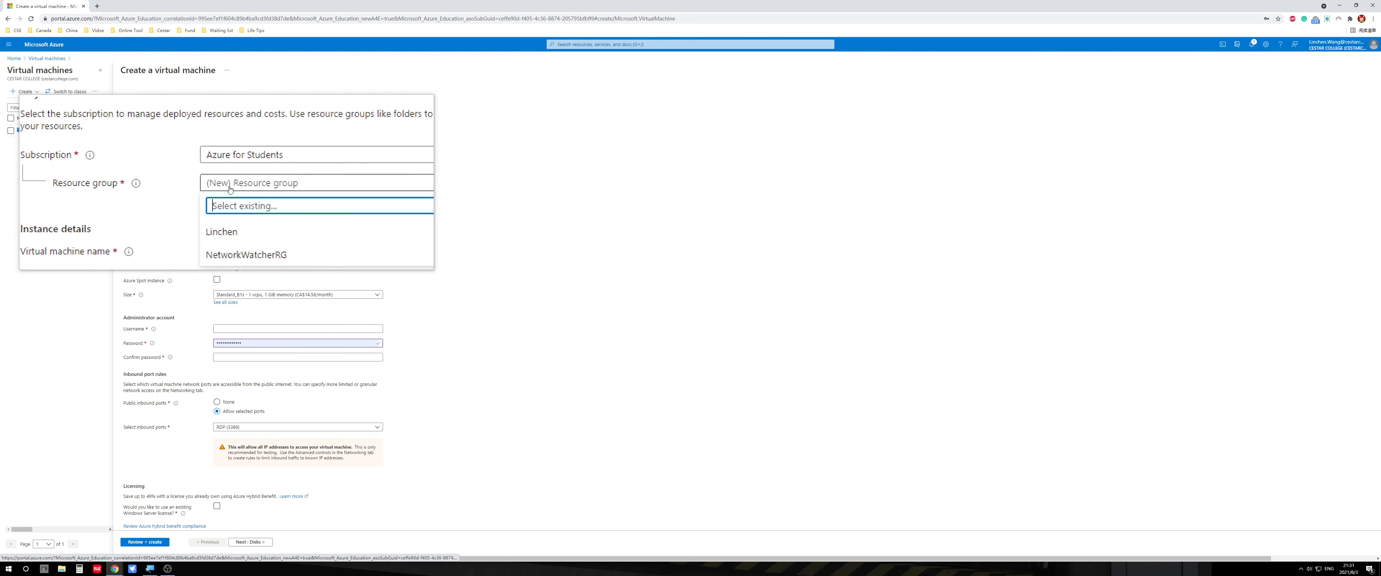
click(237, 208)
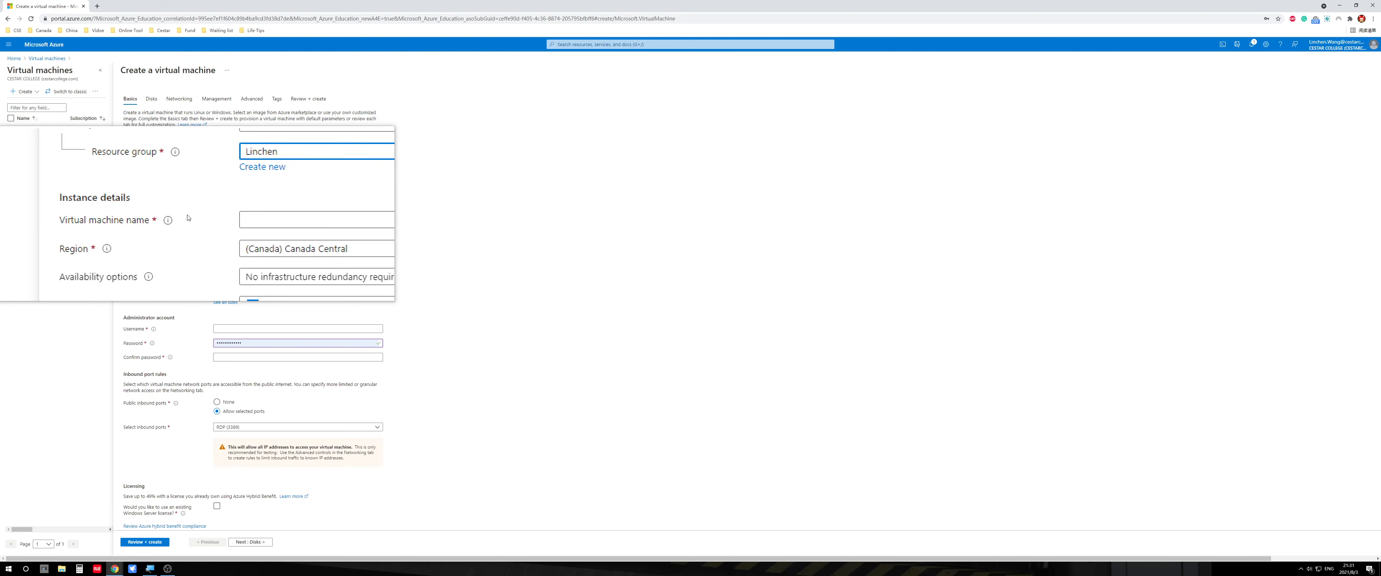
click(217, 216)
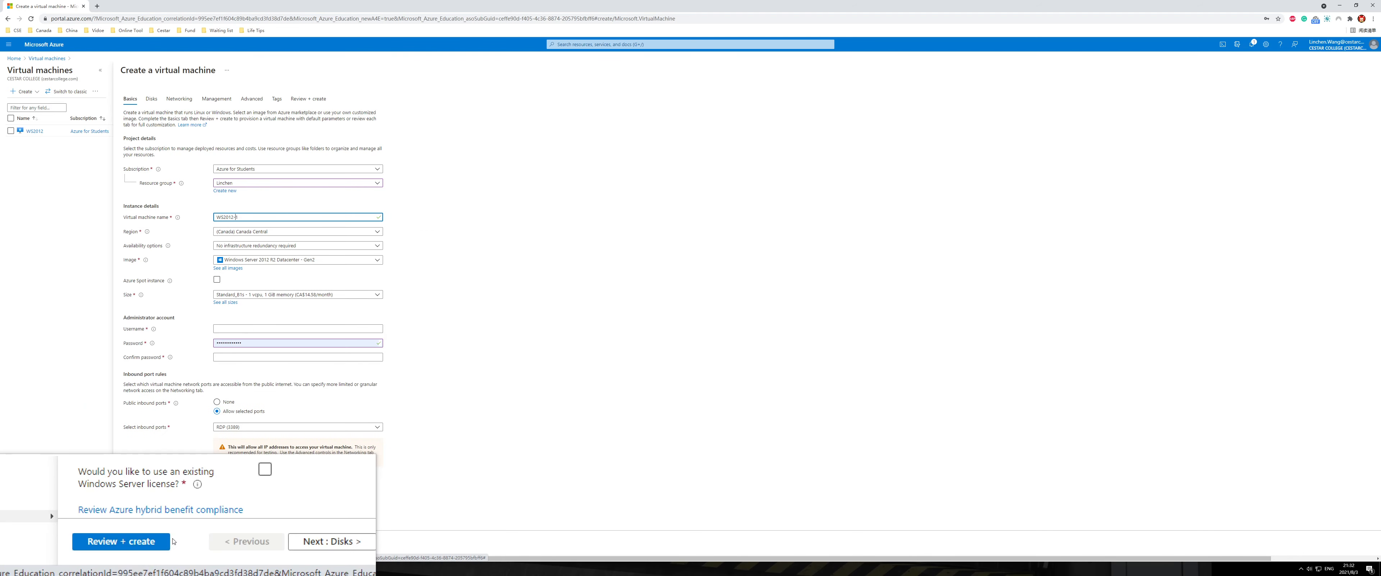
Check the free virtual machine hours on the Azure for Students page and select the B1s size from the full size list
mouse_move(114, 568)
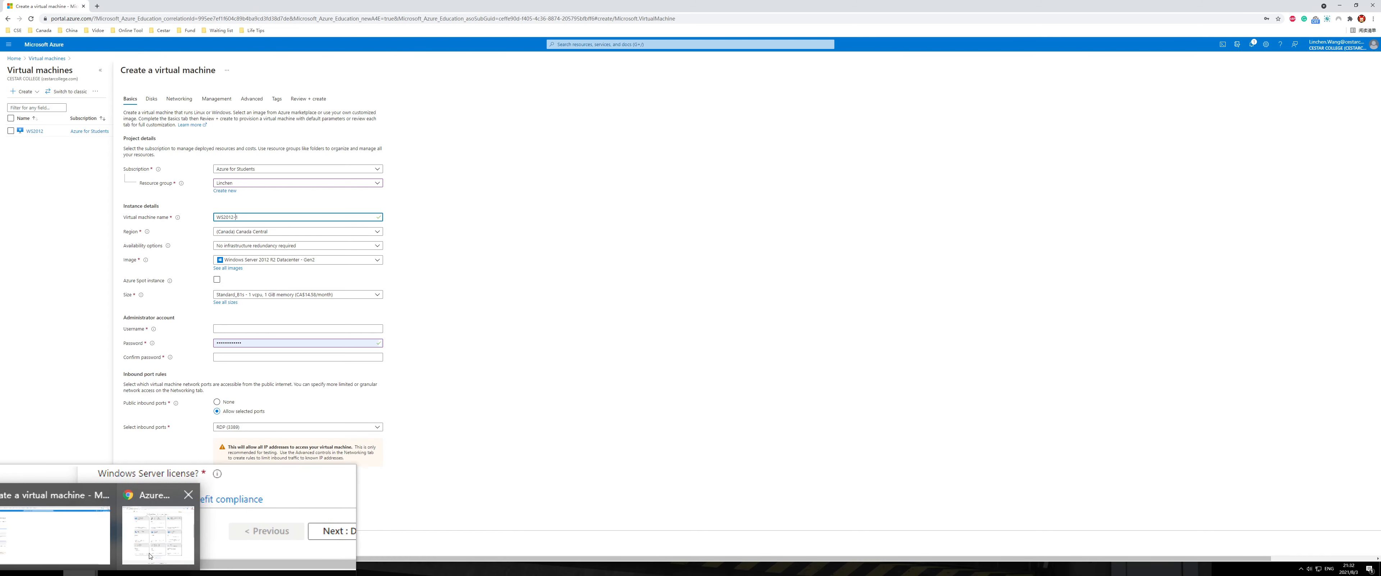
click(189, 518)
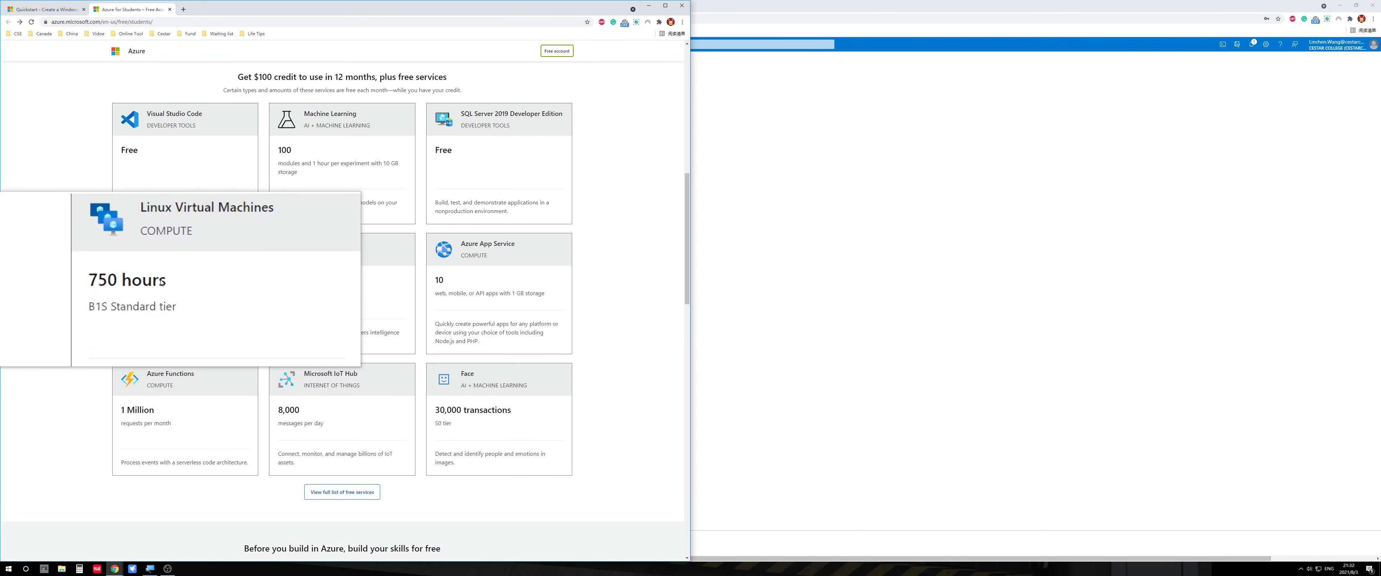
drag(161, 279, 123, 279)
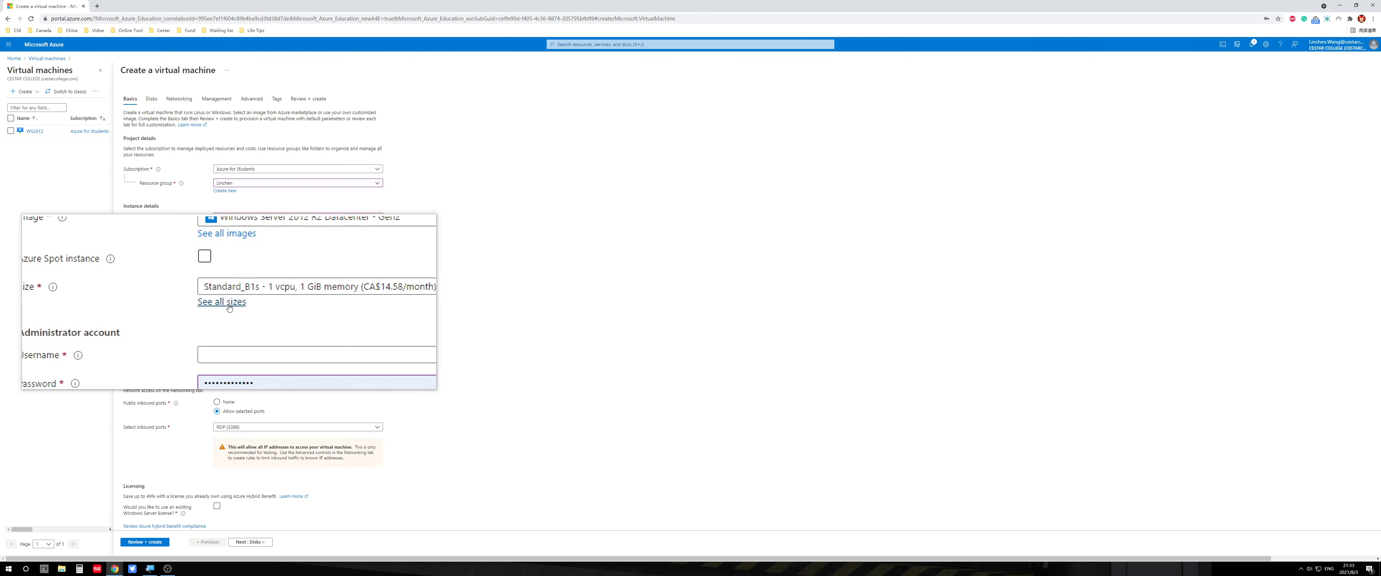
click(230, 305)
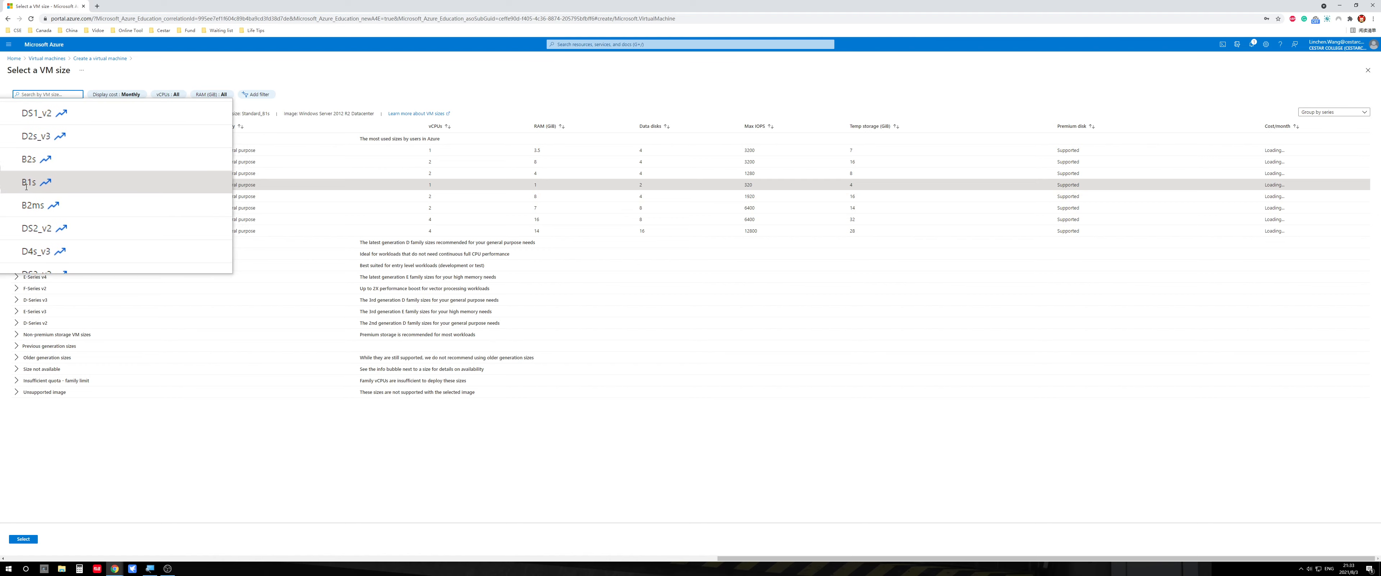
click(16, 541)
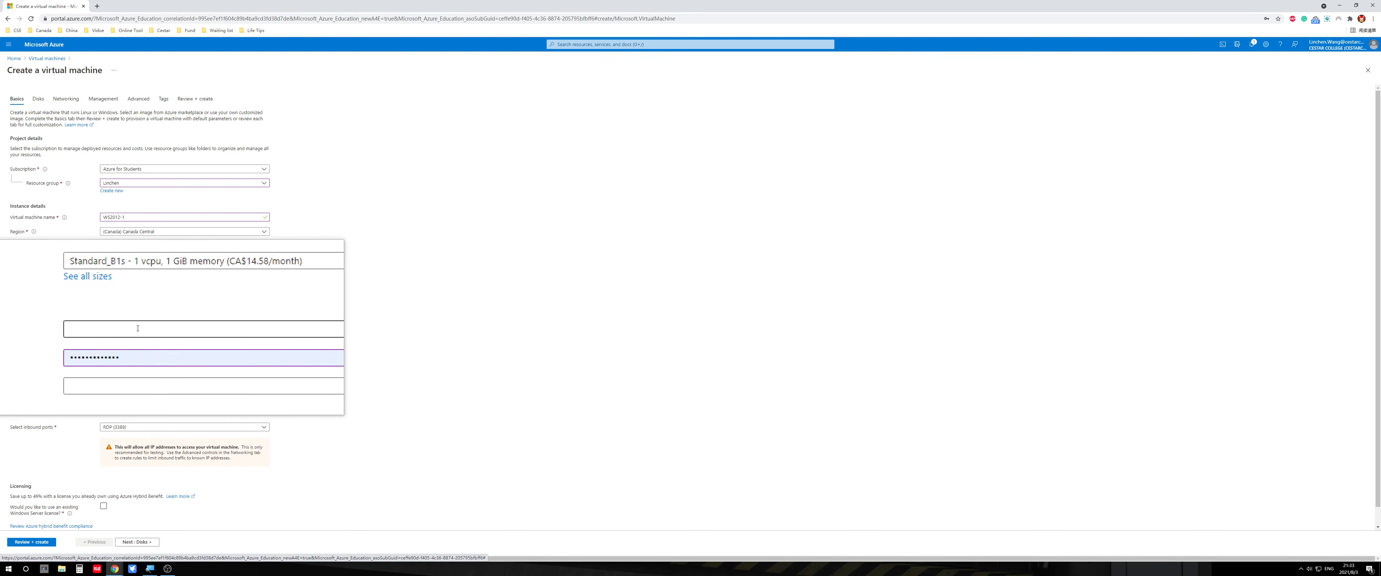
Enter the username for the virtual machine's administrator account
click(139, 327)
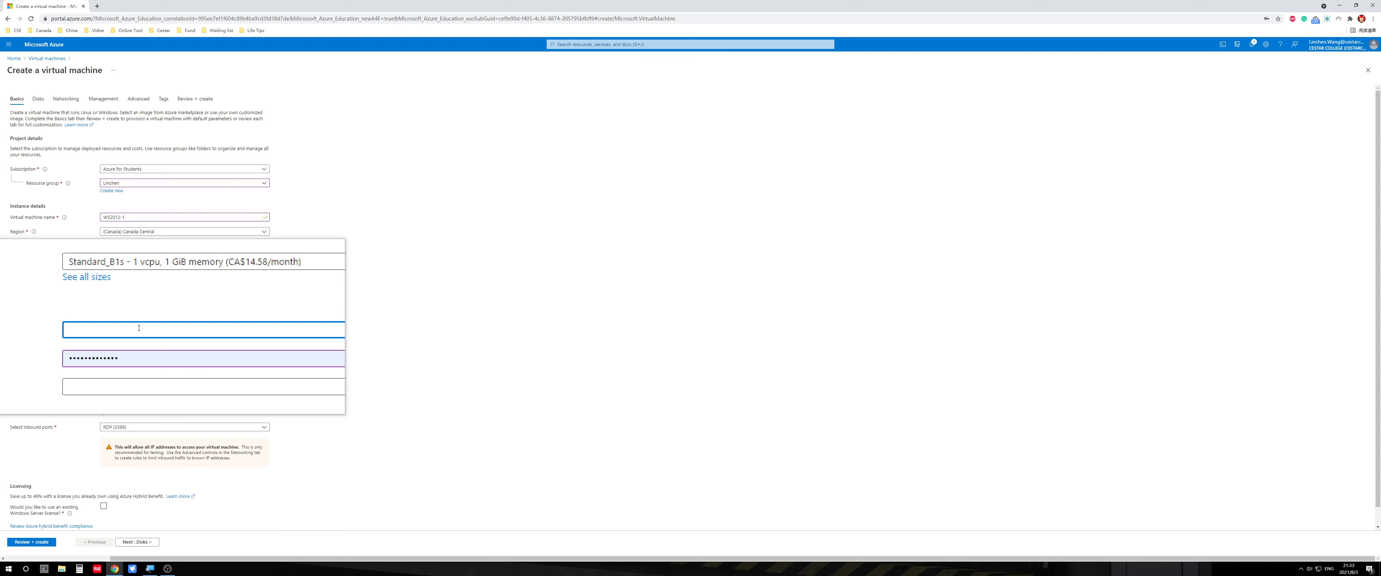
text(linchen)
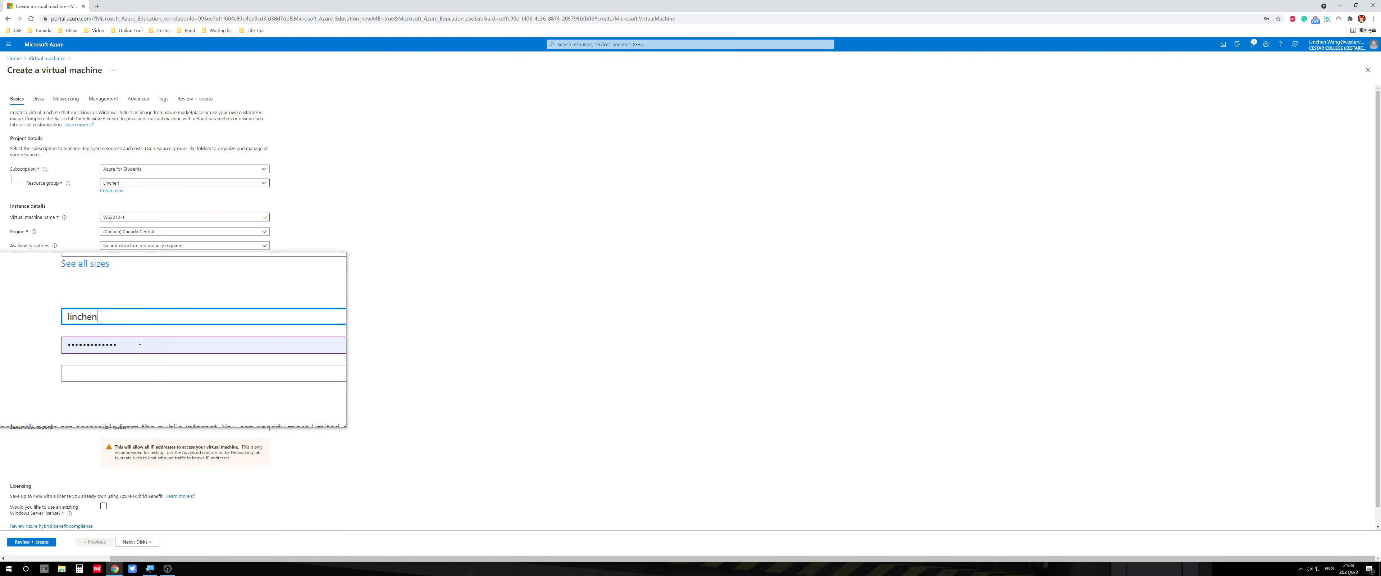
Try a four-character administrator password in place of the prefilled one and check the required length
click(141, 343)
drag(141, 342, 85, 343)
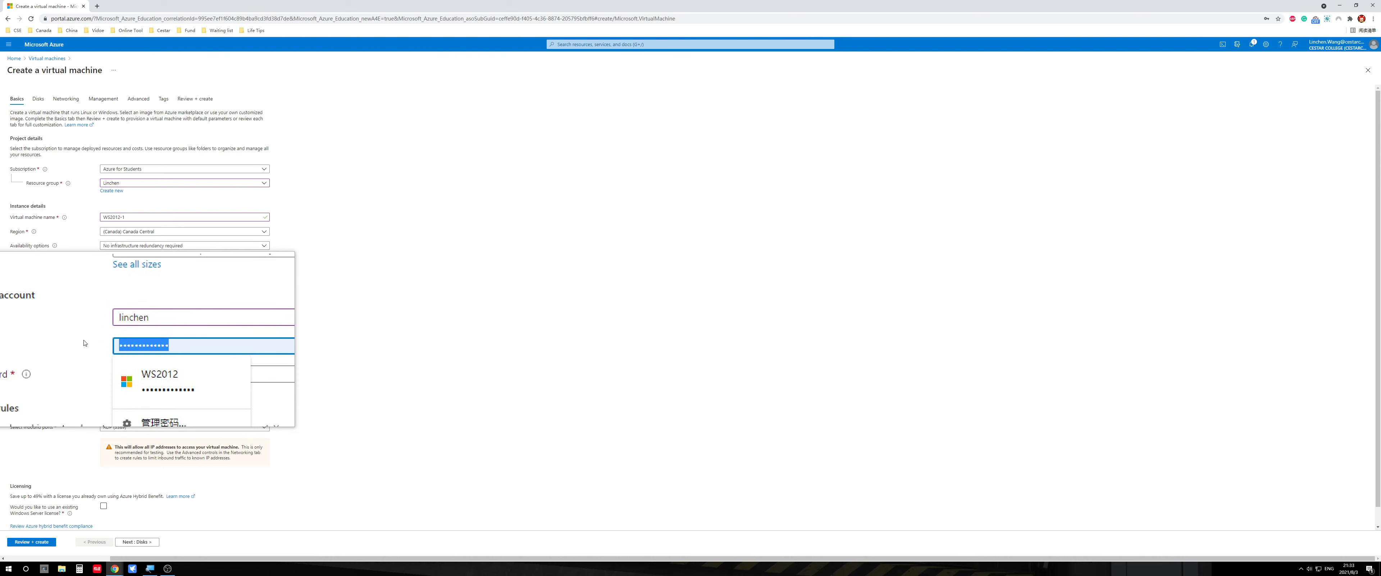
key(BackSpace)
text(••••)
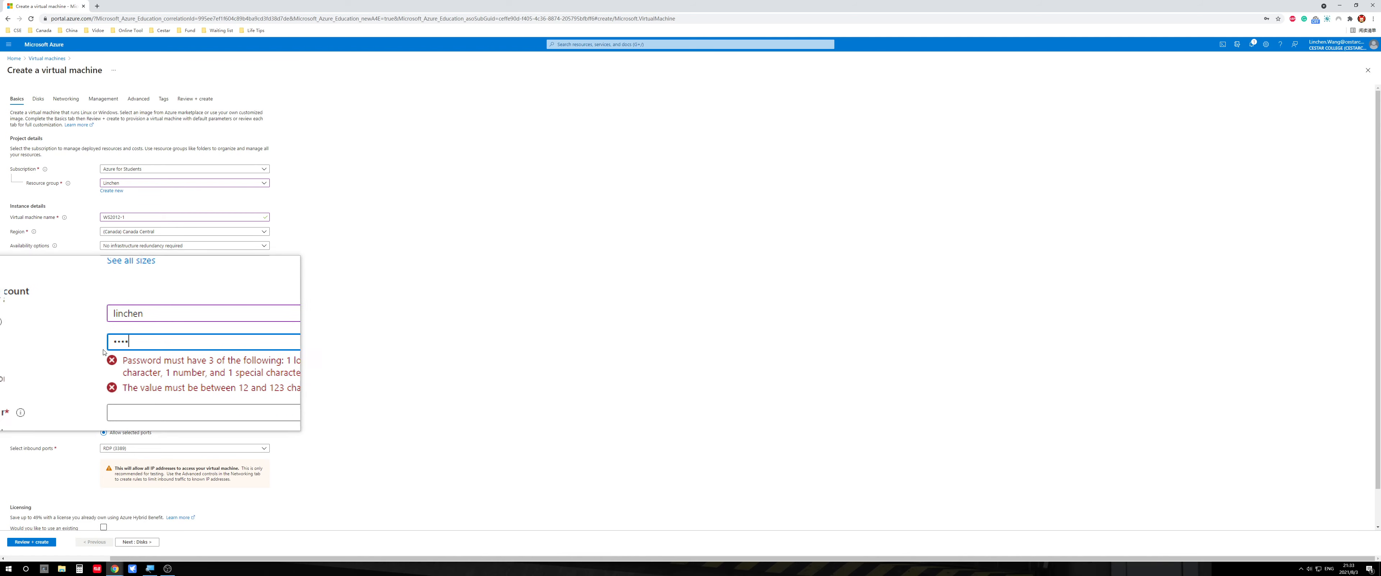
double_click(167, 365)
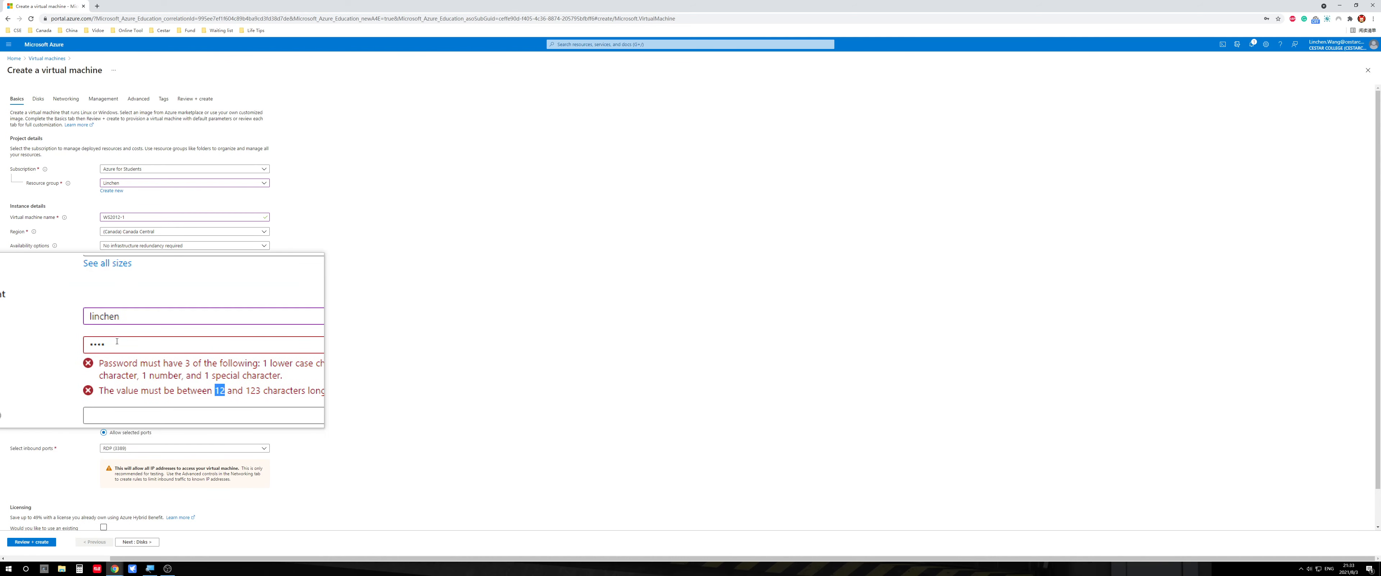
Replace the administrator password with one of at least 12 characters and repeat it as the confirm password
click(117, 341)
key(BackSpace)
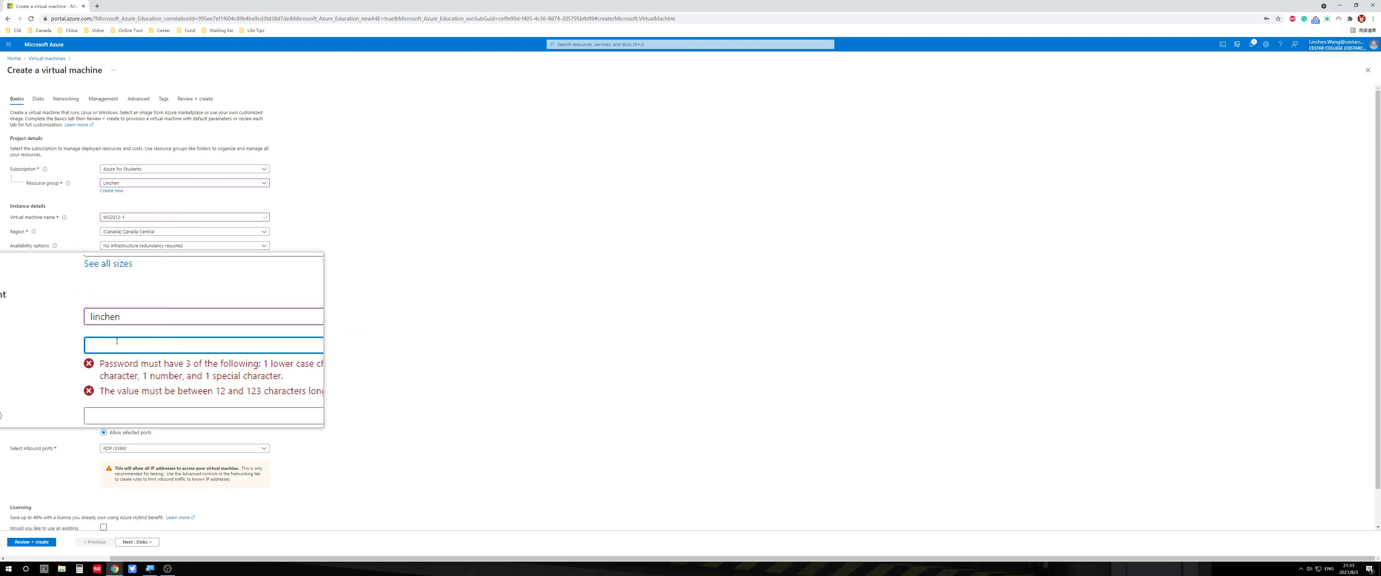
text(1•••••••••)
key(Tab)
text(••••••)
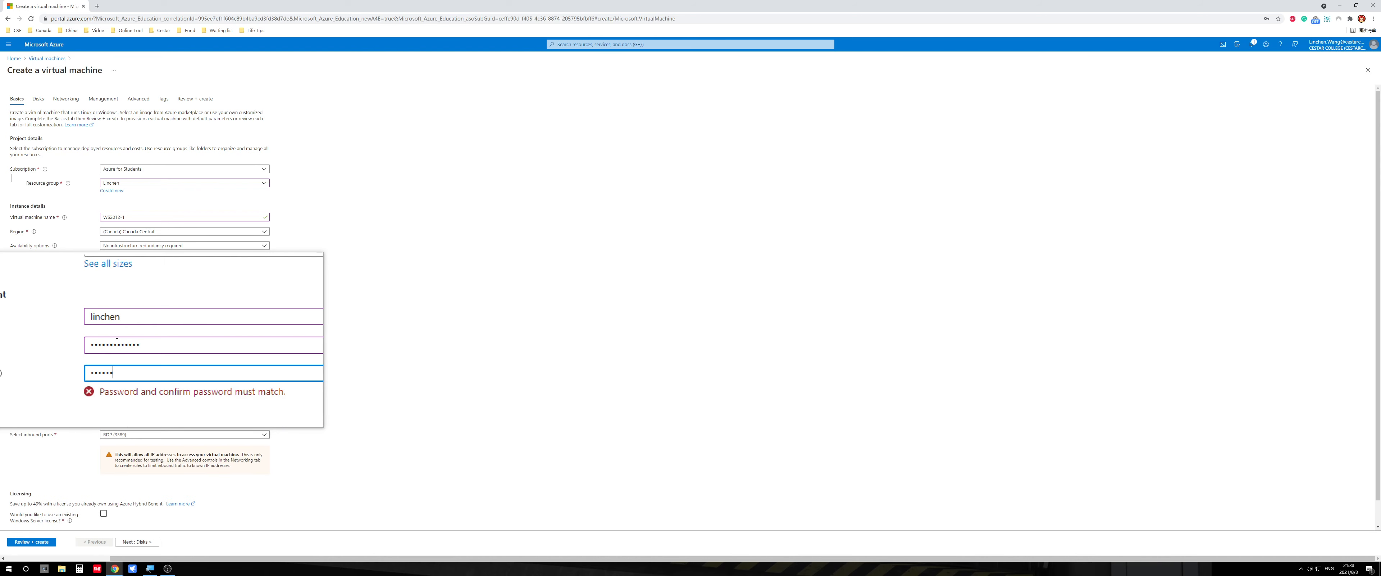
text(••••••••)
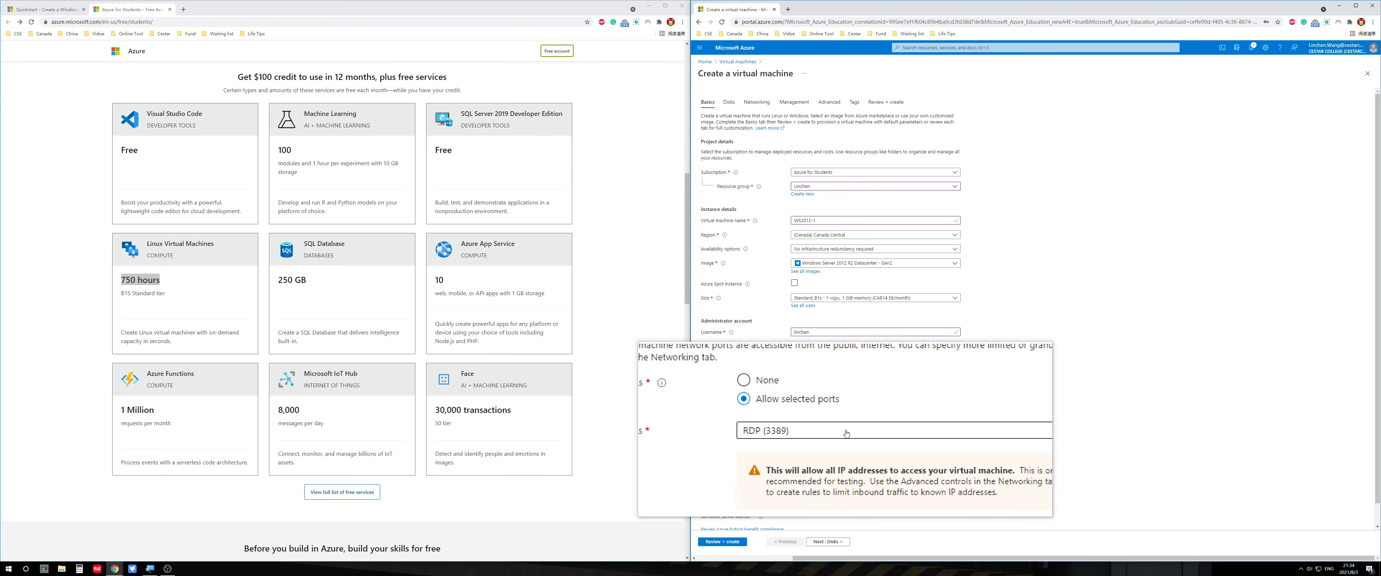
Allow HTTP (80) as a public inbound port in addition to RDP (3389)
click(799, 433)
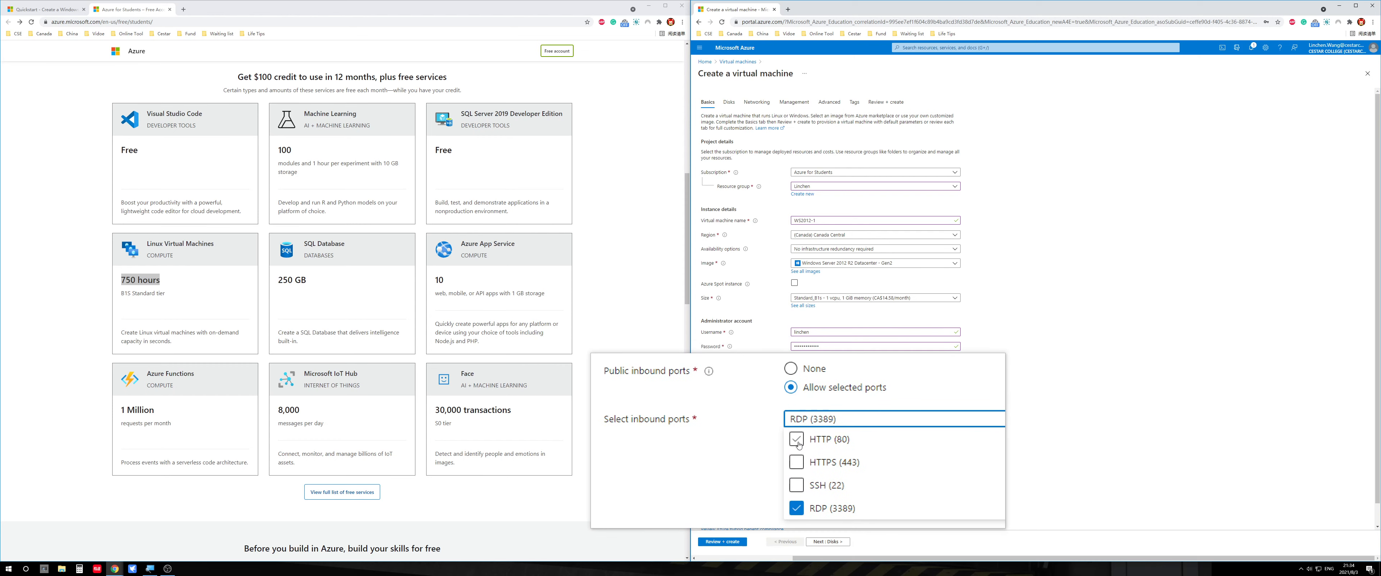
click(817, 428)
click(816, 428)
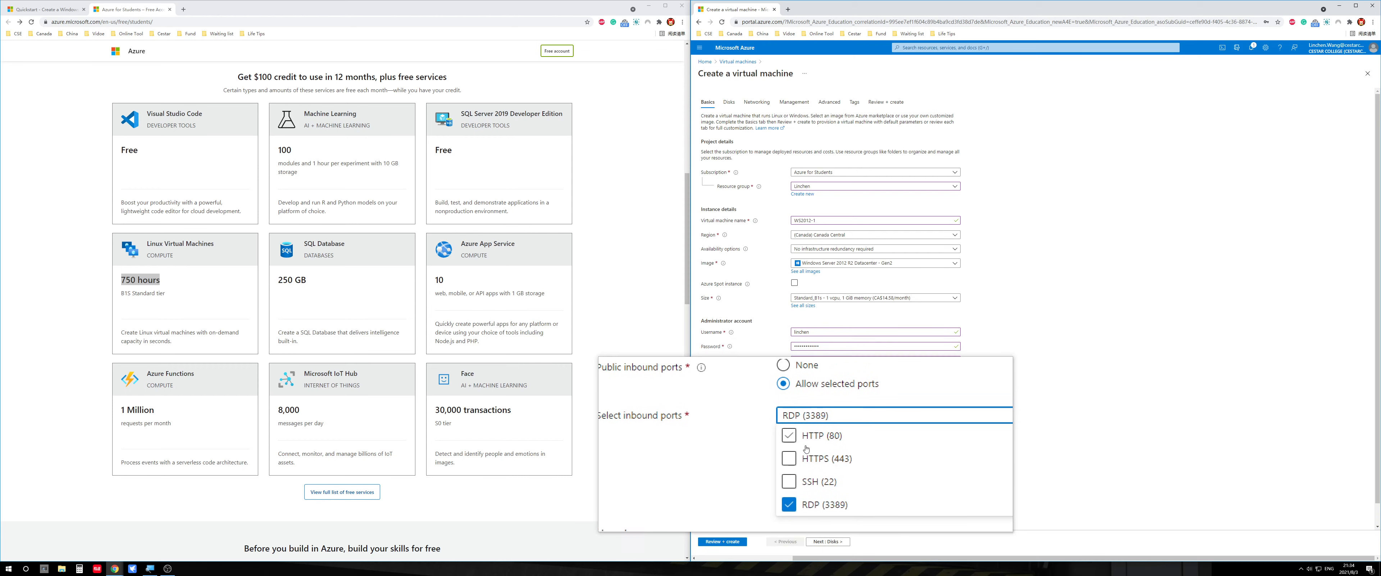
click(812, 450)
click(811, 431)
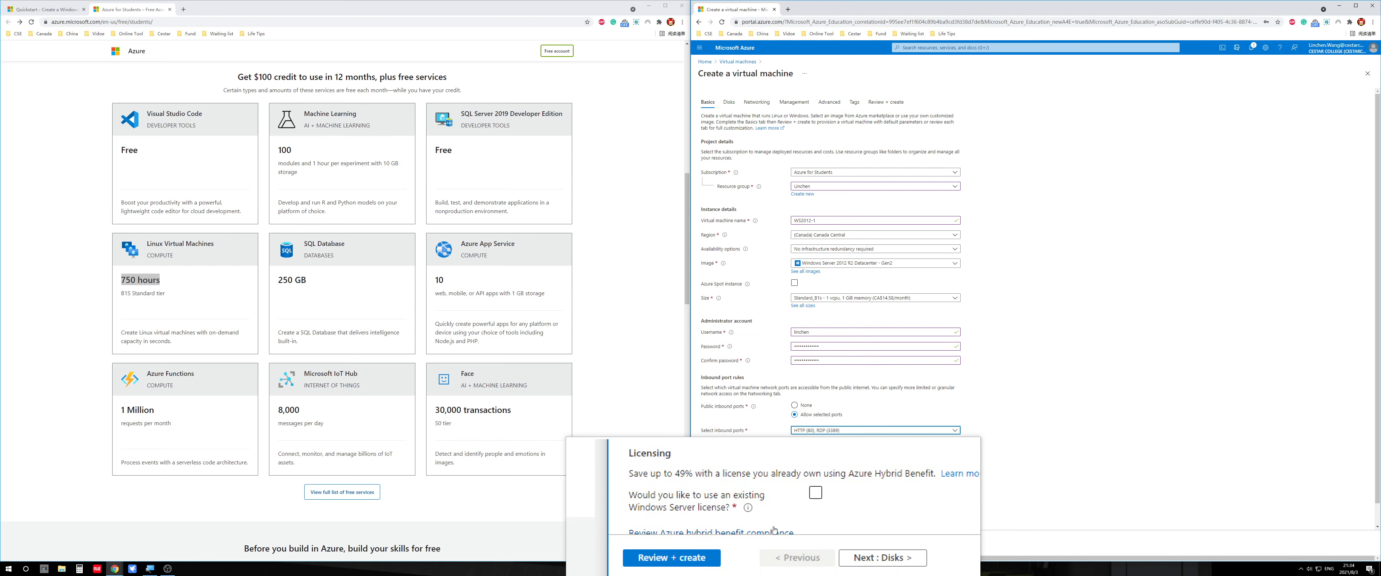
Keep the default disk and networking settings for the virtual machine and submit the configuration for validation
click(827, 542)
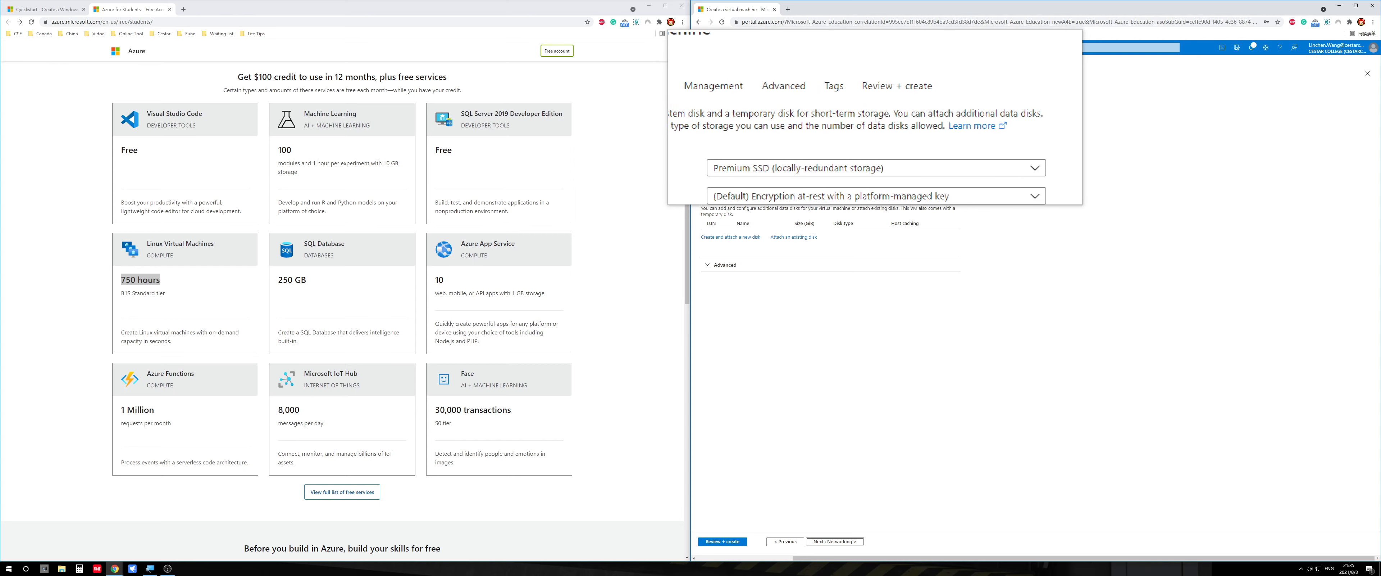
click(757, 103)
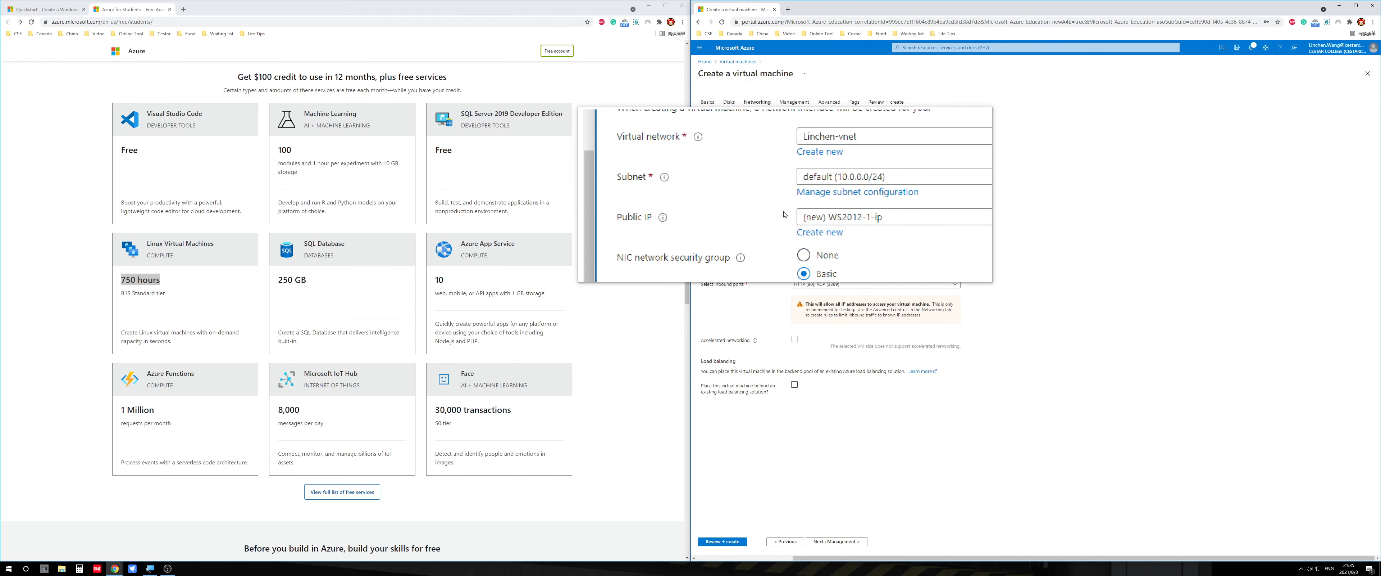
click(735, 544)
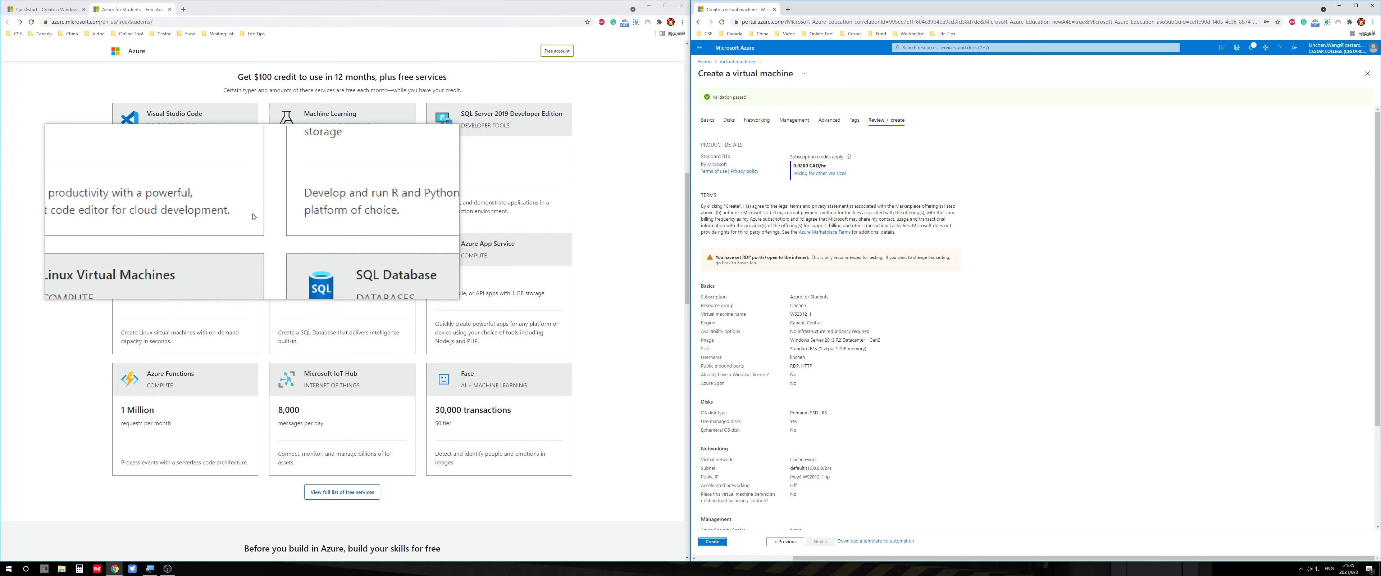
Examine the Azure for Students offer page for the $100 credit, the free monthly services and the sign-up terms
scroll(265, 245, up, 3)
drag(239, 220, 296, 221)
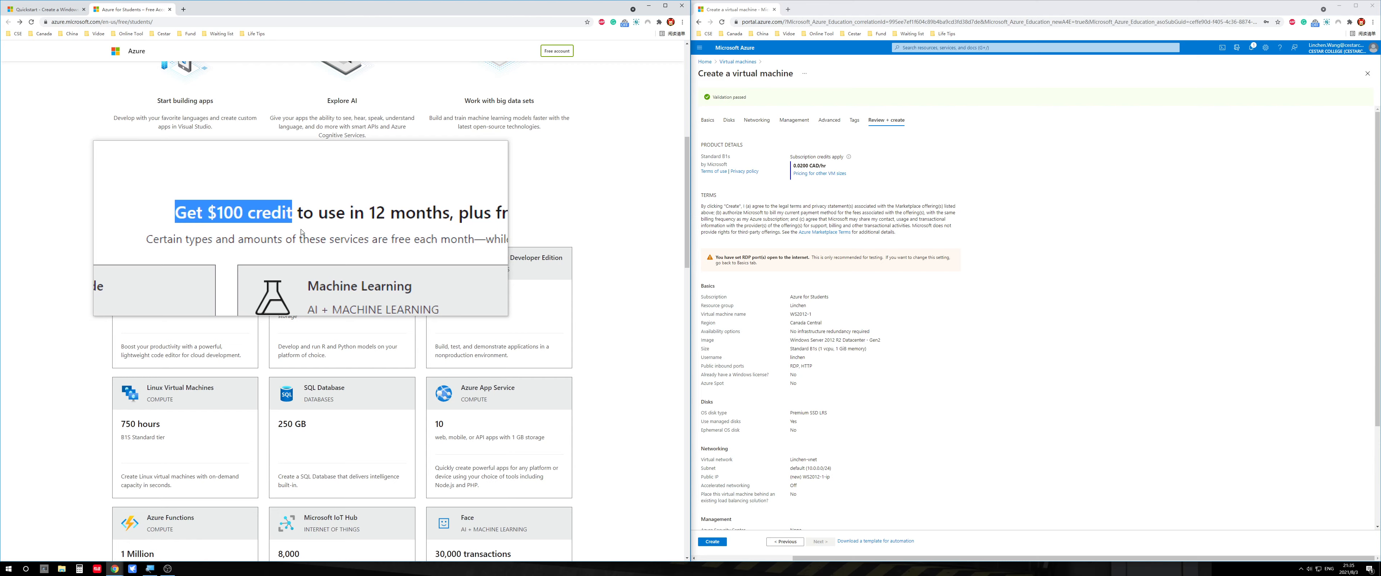
scroll(306, 238, up, 2)
scroll(306, 241, up, 5)
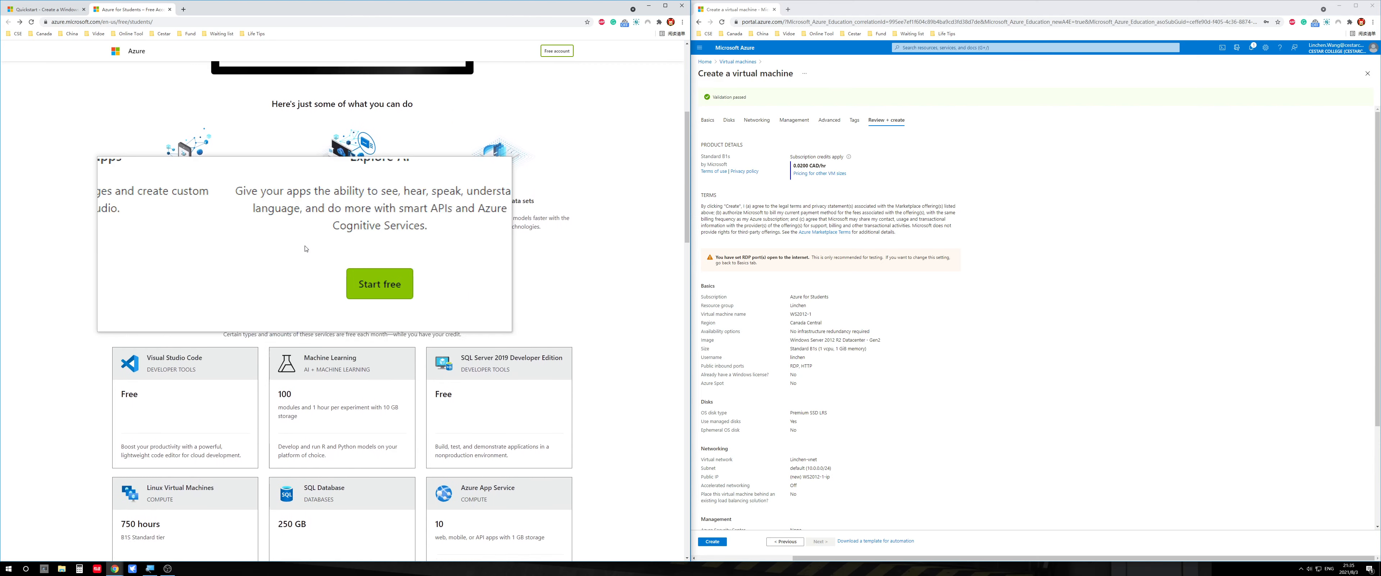
scroll(306, 250, up, 3)
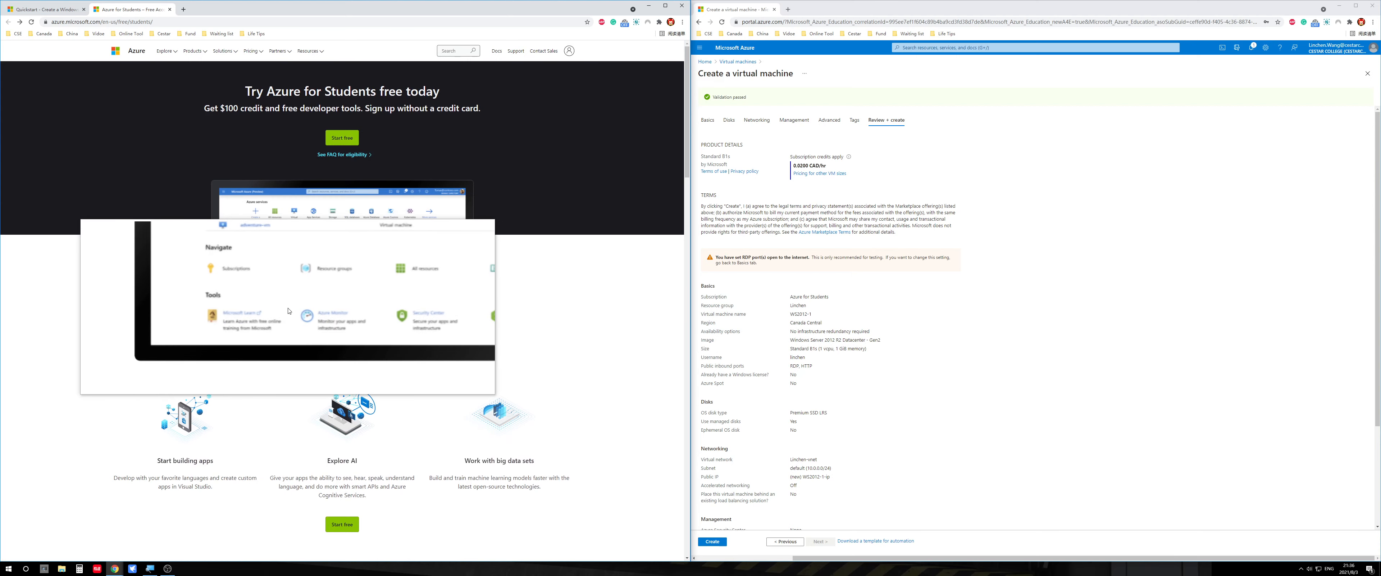
scroll(289, 311, down, 3)
scroll(288, 311, up, 3)
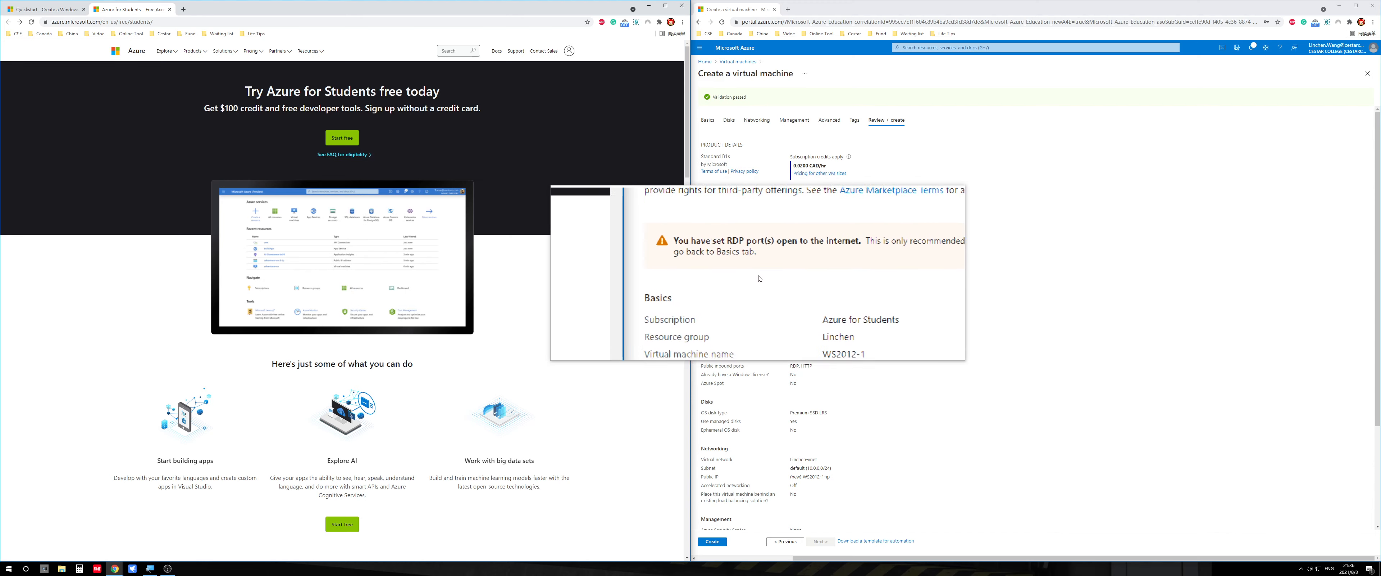
Check the subscription in the review summary and create the virtual machine WS2012-1
scroll(758, 279, down, 3)
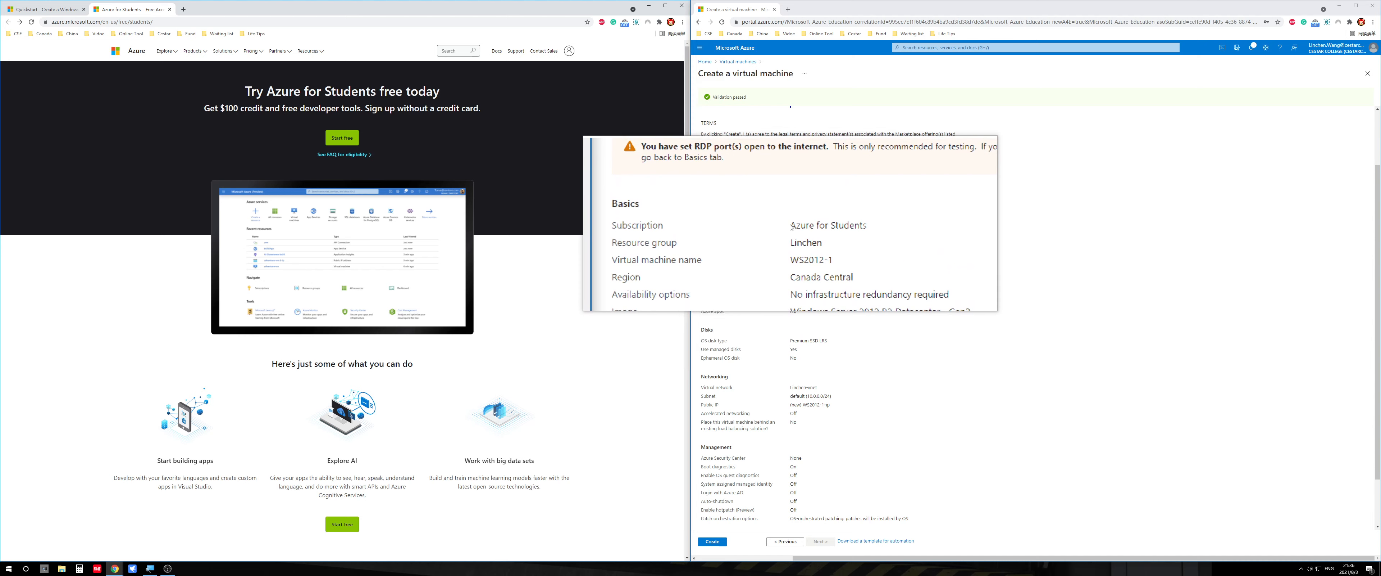
drag(792, 227, 873, 226)
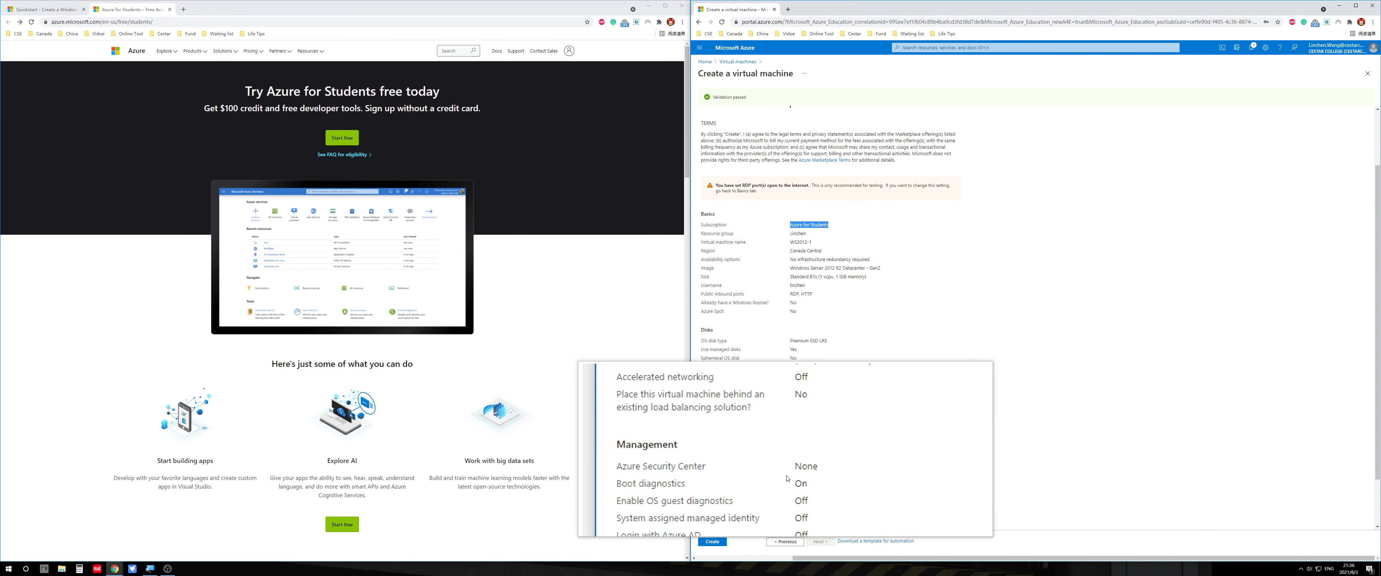
click(712, 541)
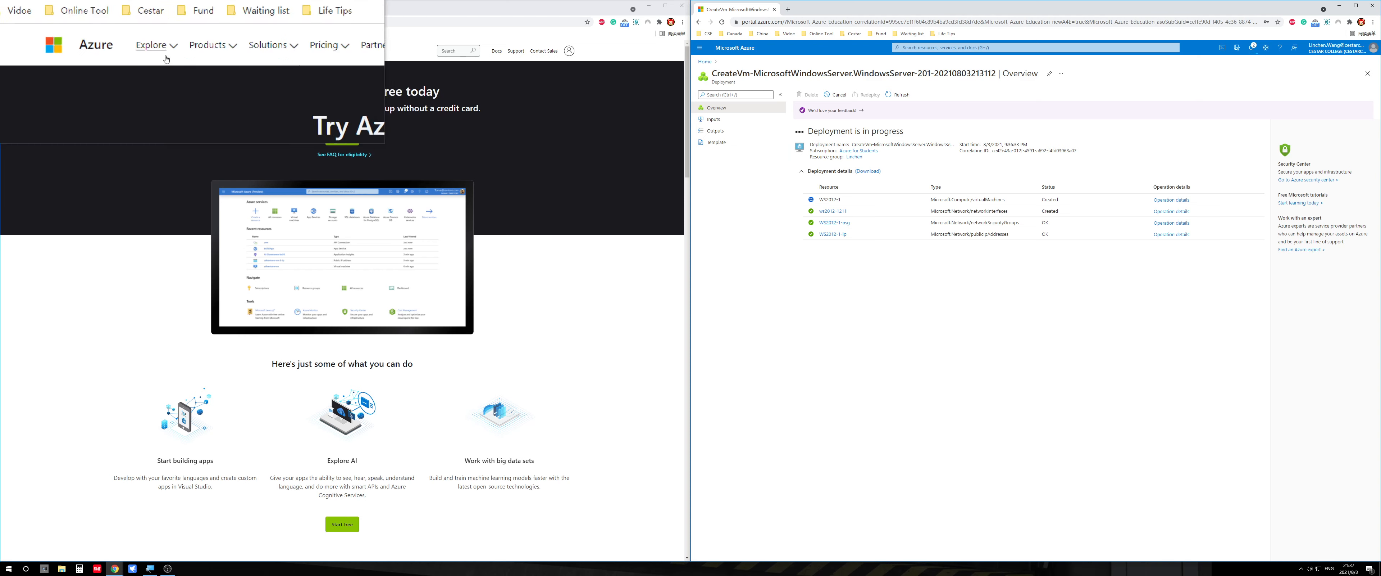
Read the quickstart guide's instructions up to the end of deployment and open the deployed virtual machine's resource page
click(46, 10)
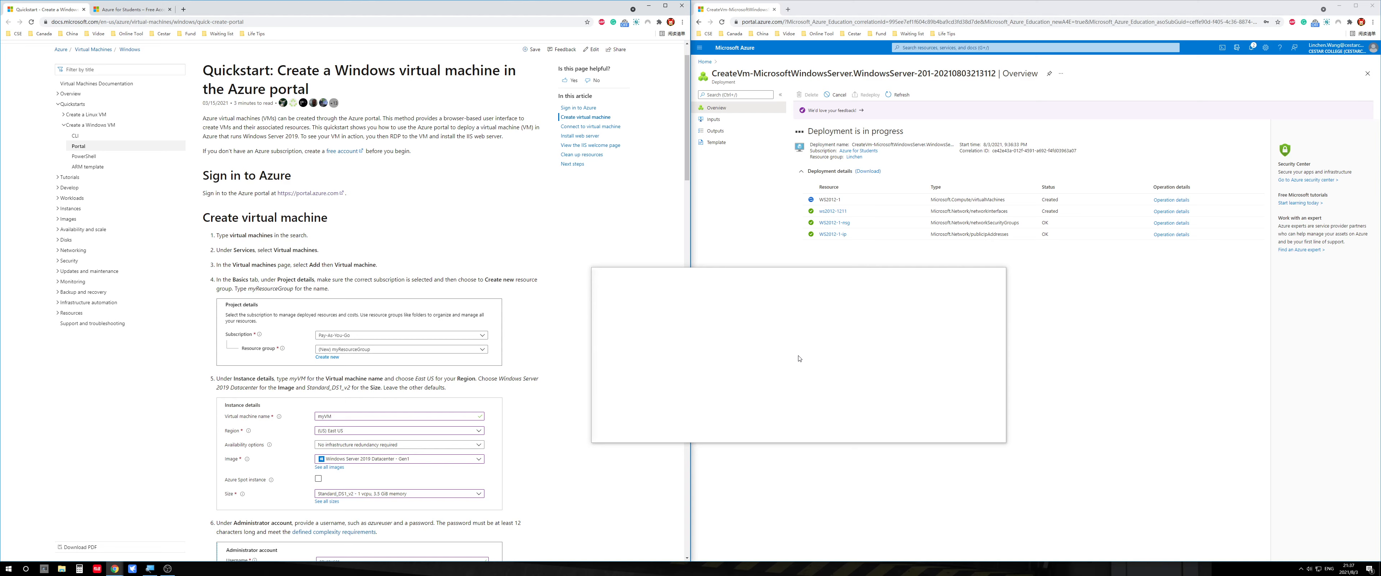
drag(801, 359, 668, 332)
scroll(668, 332, down, 2)
scroll(668, 331, down, 5)
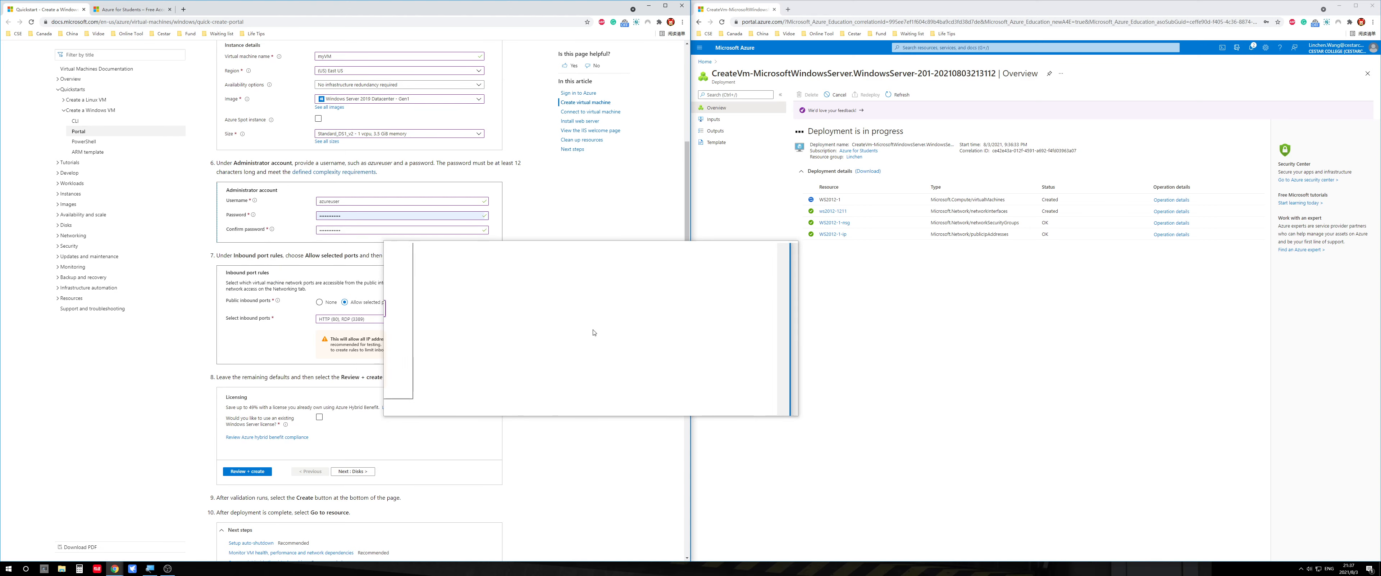
scroll(596, 333, down, 2)
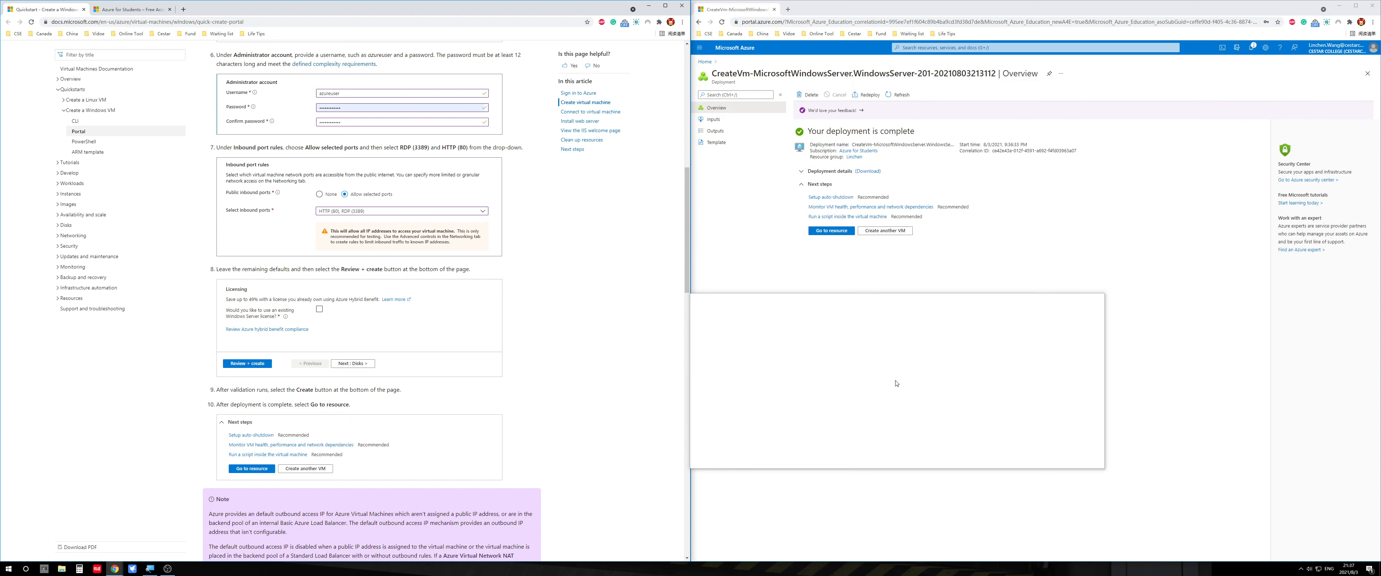
click(834, 233)
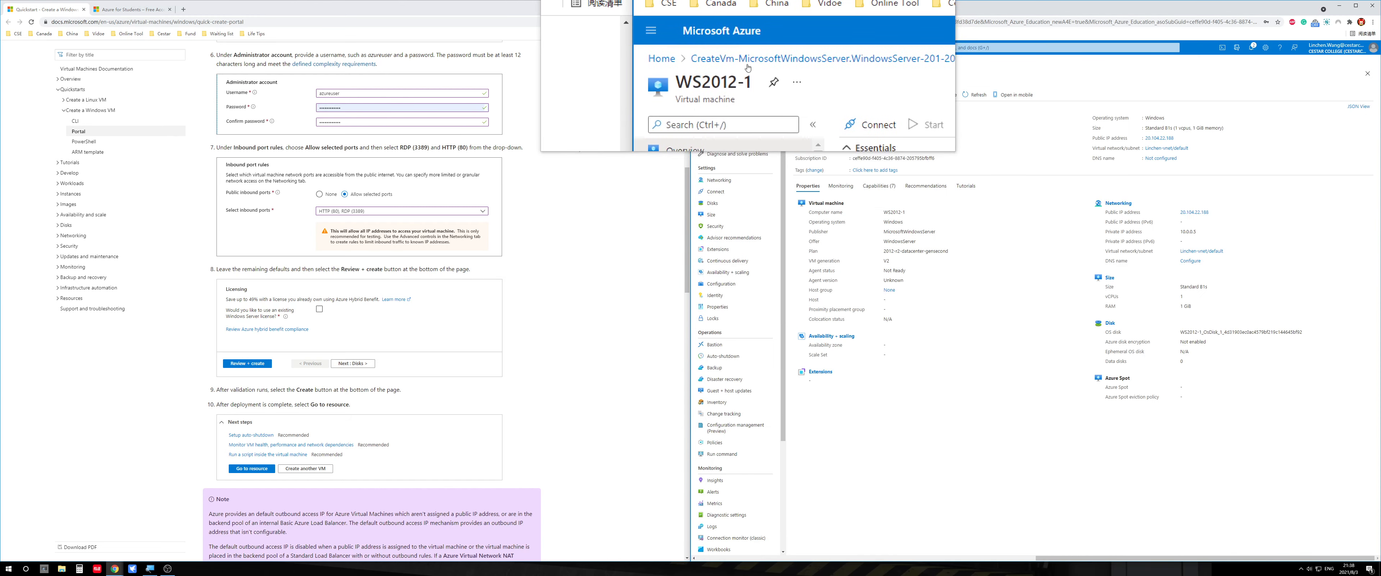
Stop the older virtual machine WS2012 without reserving its public IP address and check the progress in the notifications
click(705, 62)
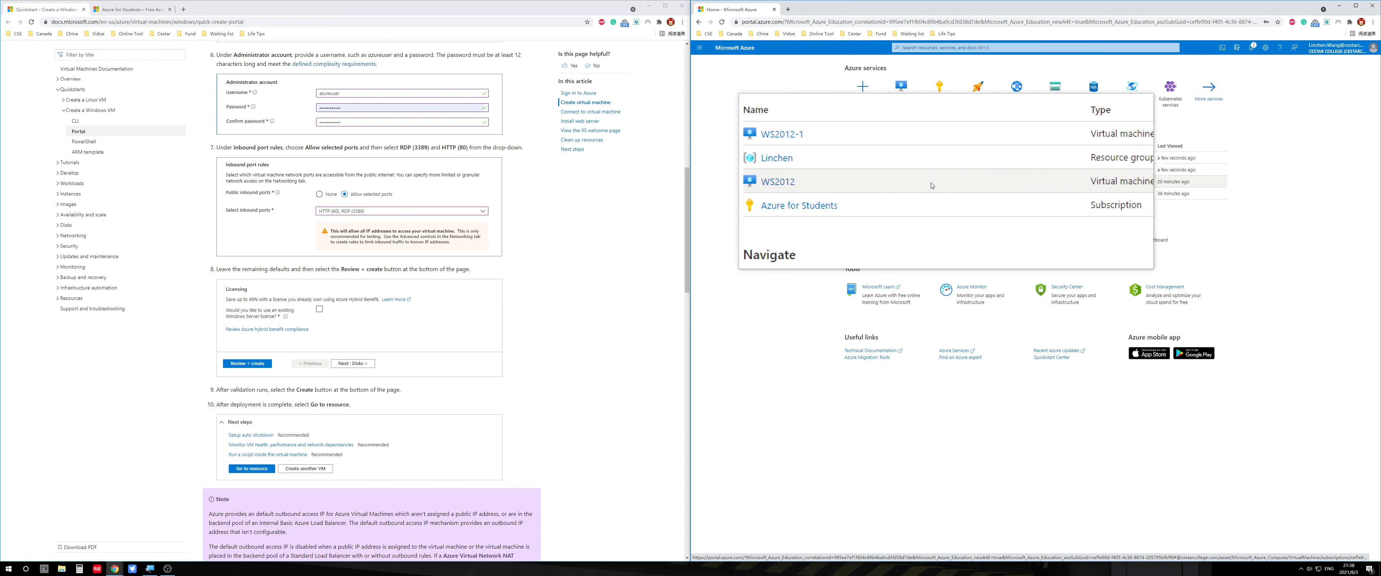
click(860, 183)
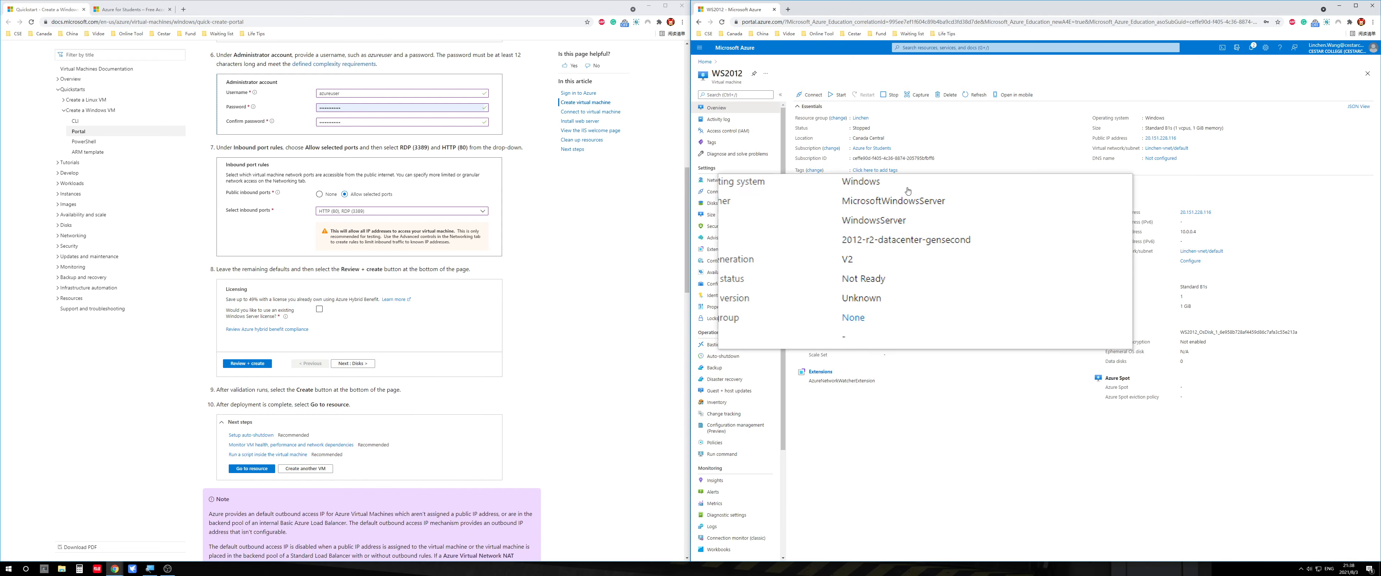
click(891, 97)
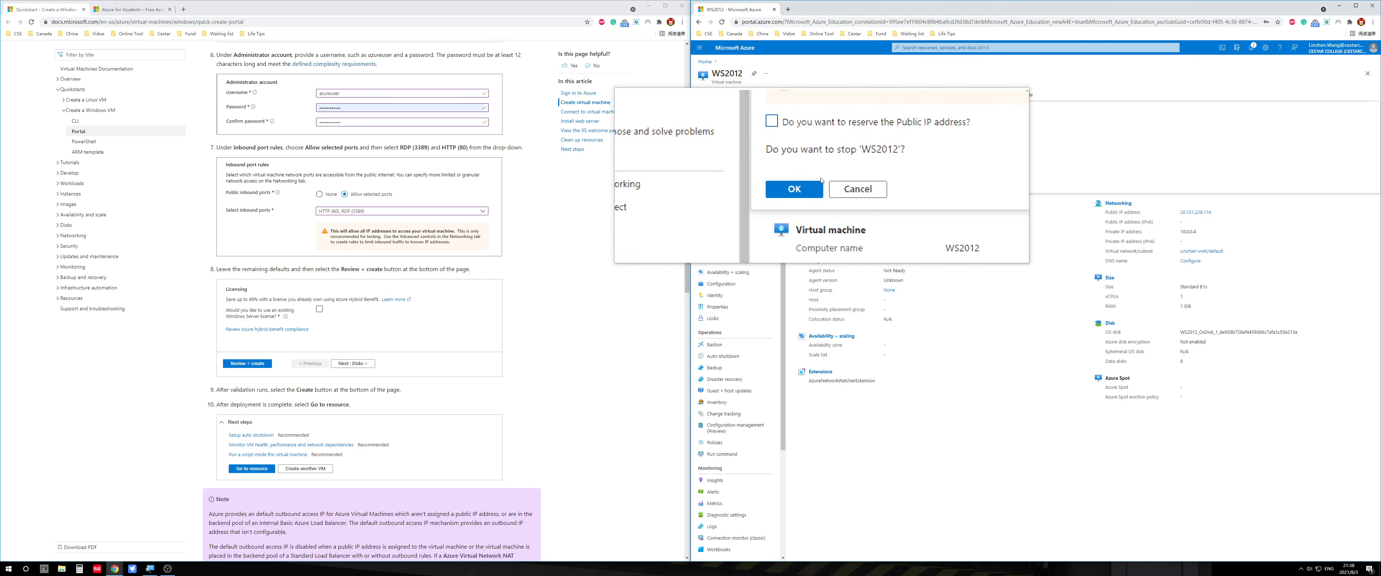
click(811, 183)
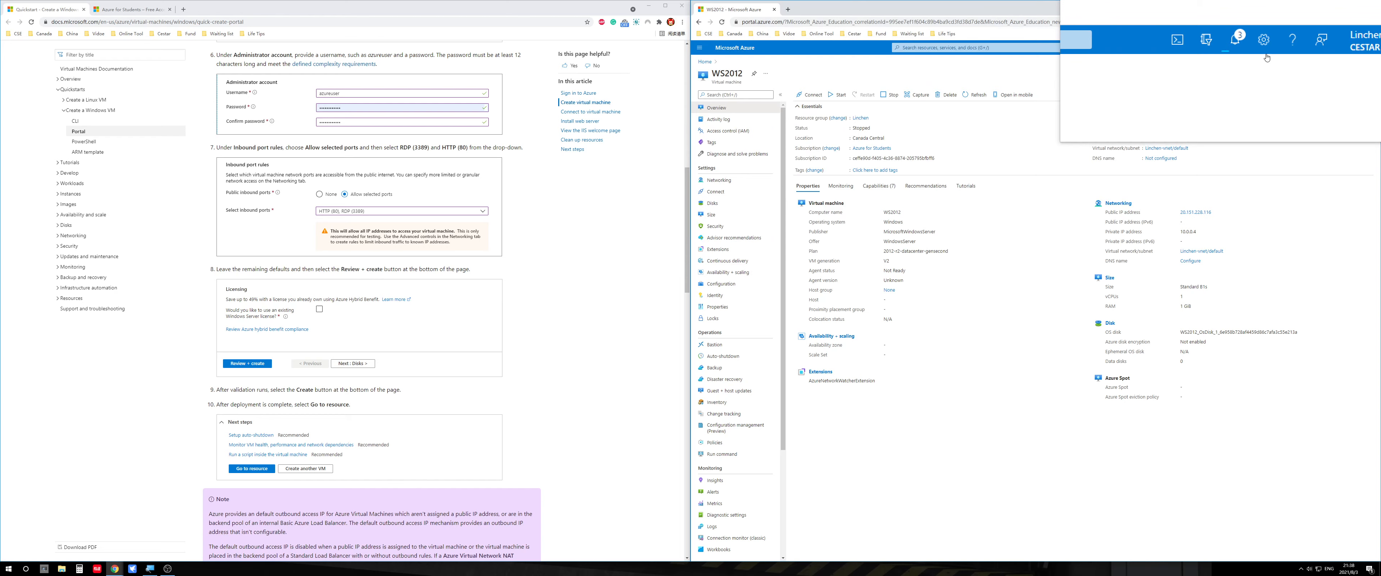
click(1249, 48)
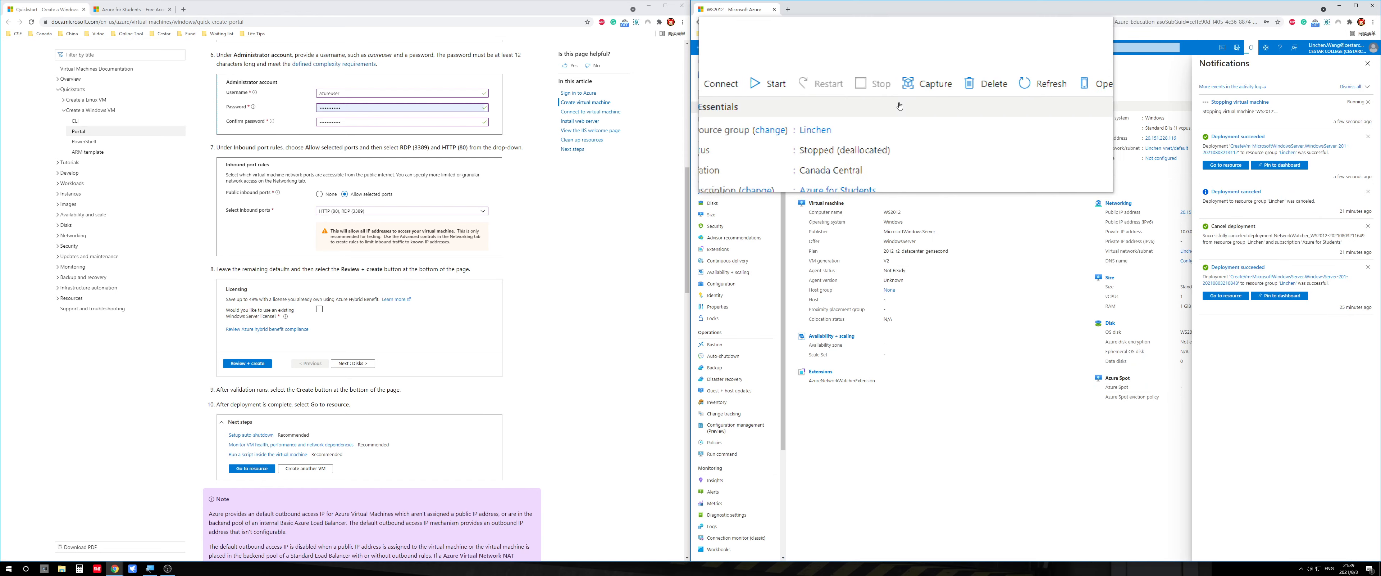
Close the notifications and open the overview of virtual machine WS2012-1 to check its status
click(705, 61)
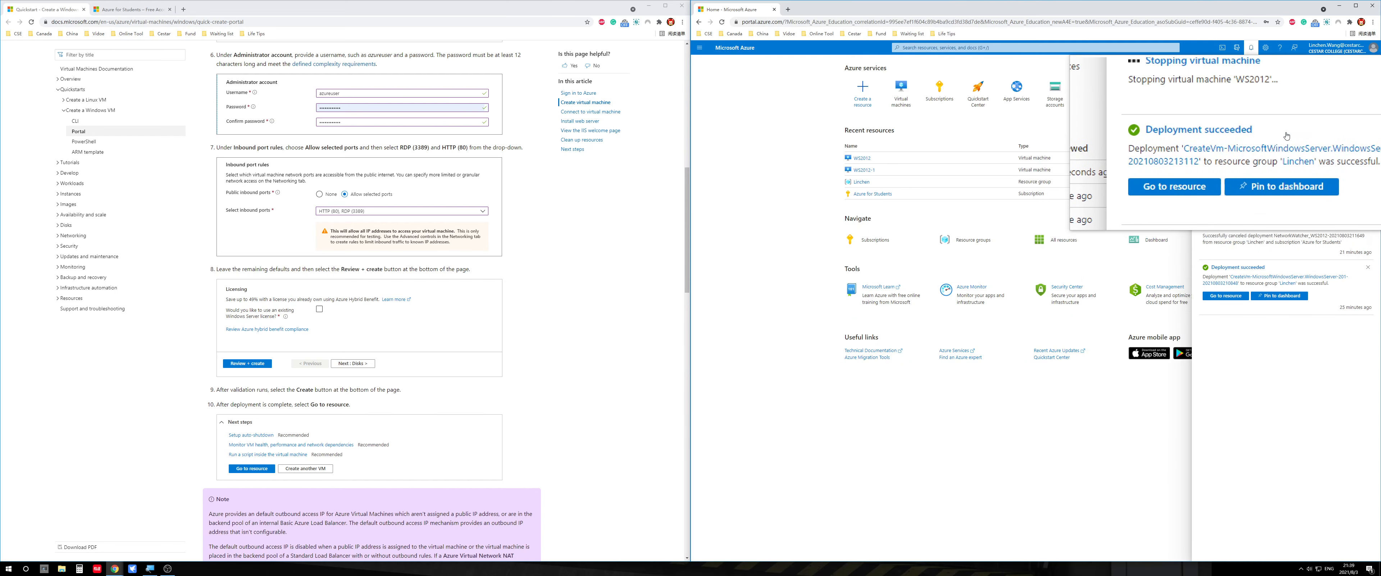
click(1365, 66)
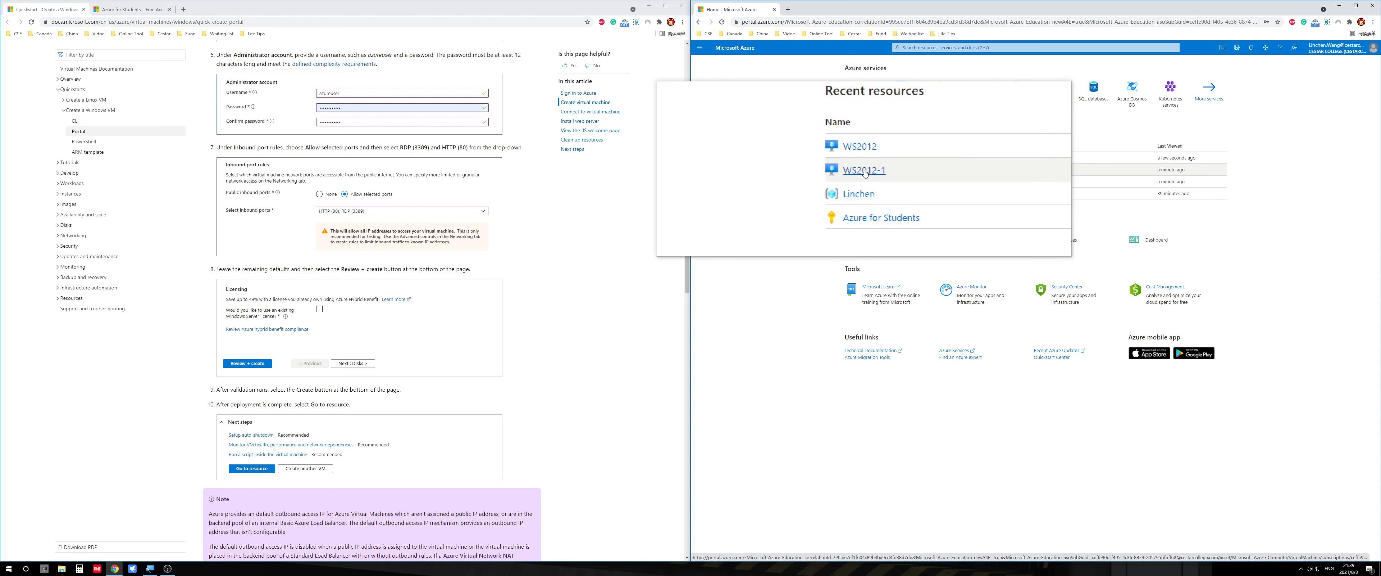
click(864, 171)
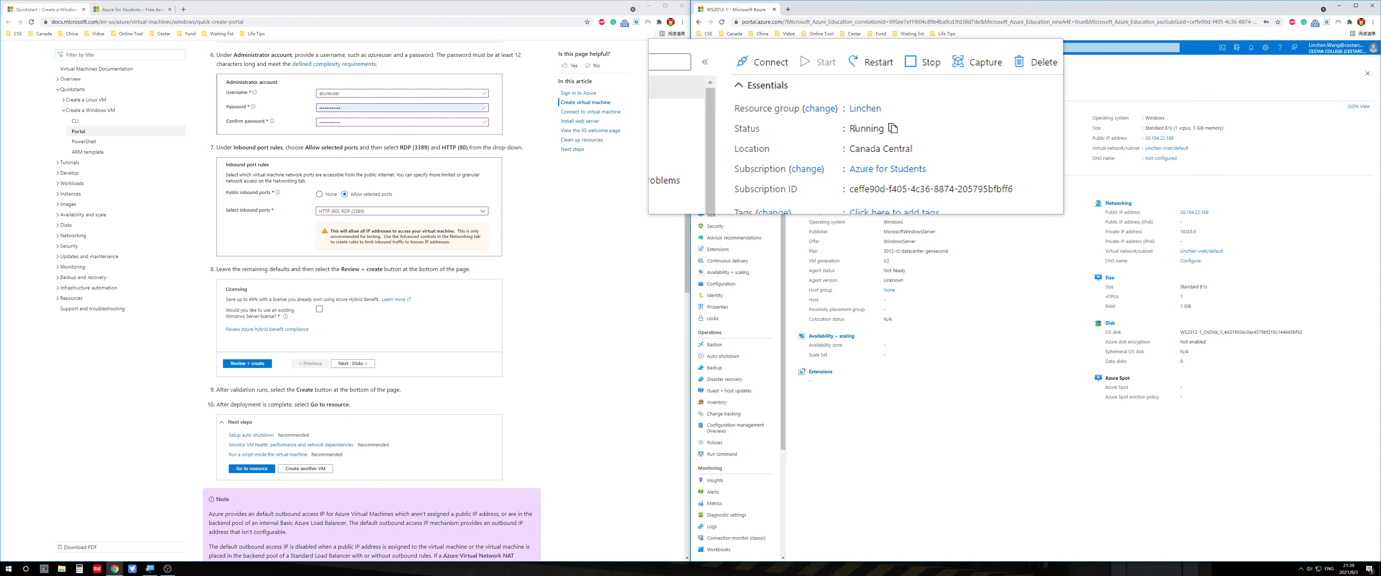
drag(853, 128, 874, 129)
click(869, 128)
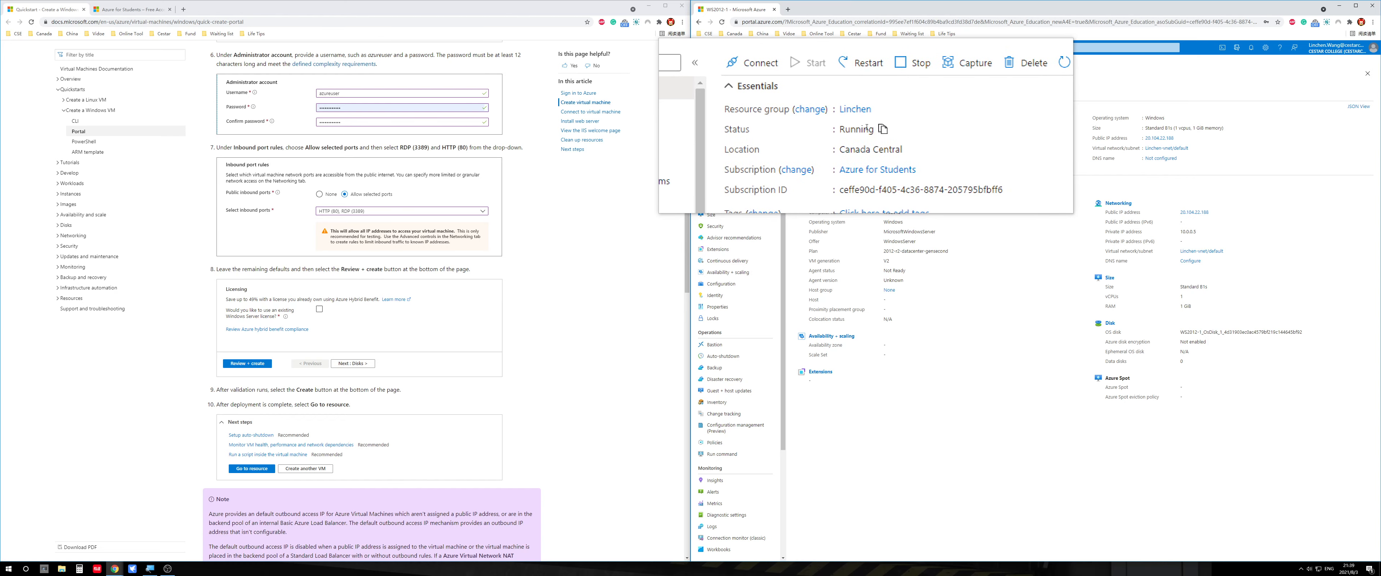
Open the RDP connection settings of WS2012-1 and compare them with the SSH and Bastion connection options
click(805, 100)
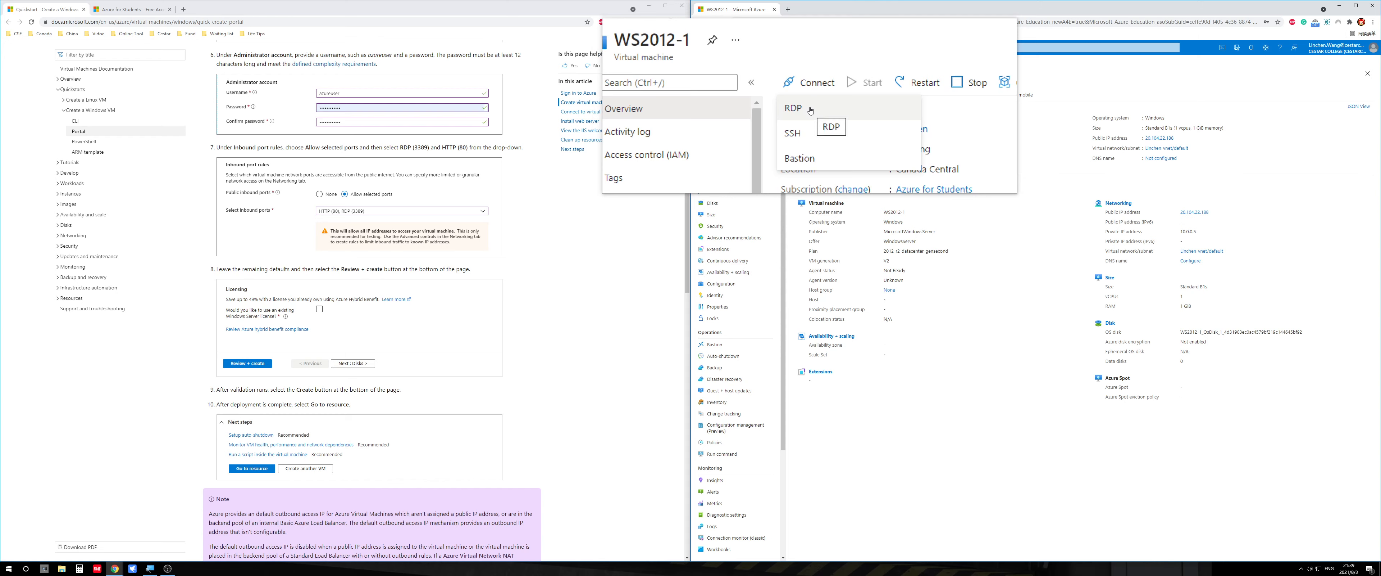
click(810, 110)
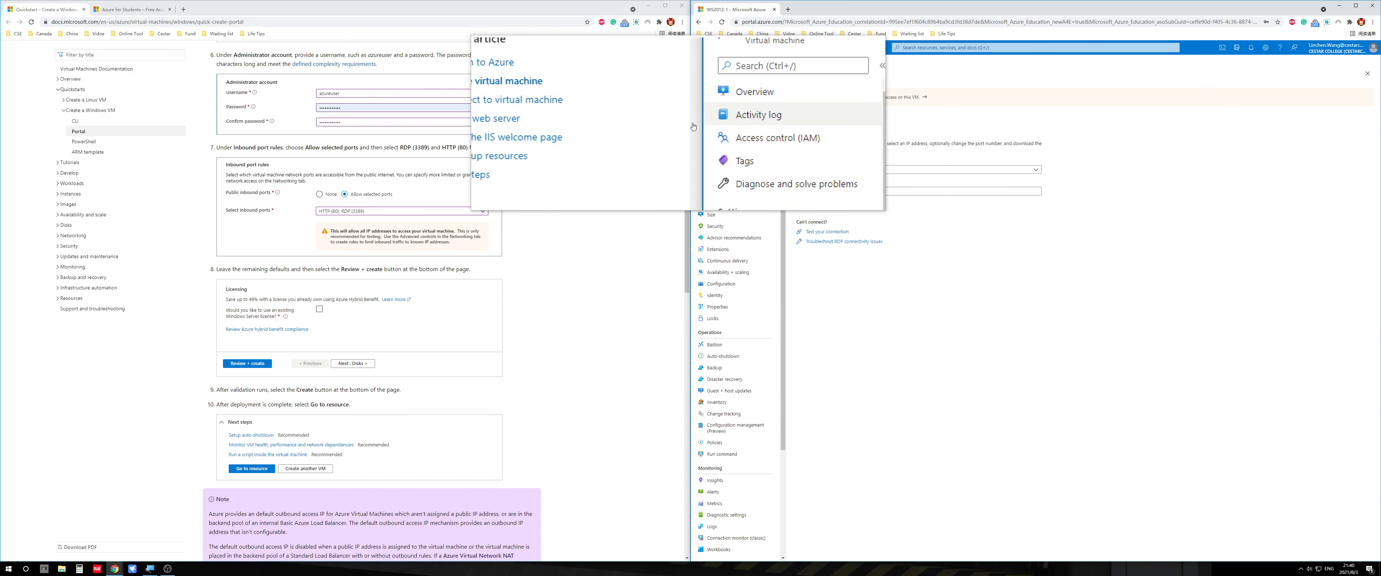
click(818, 120)
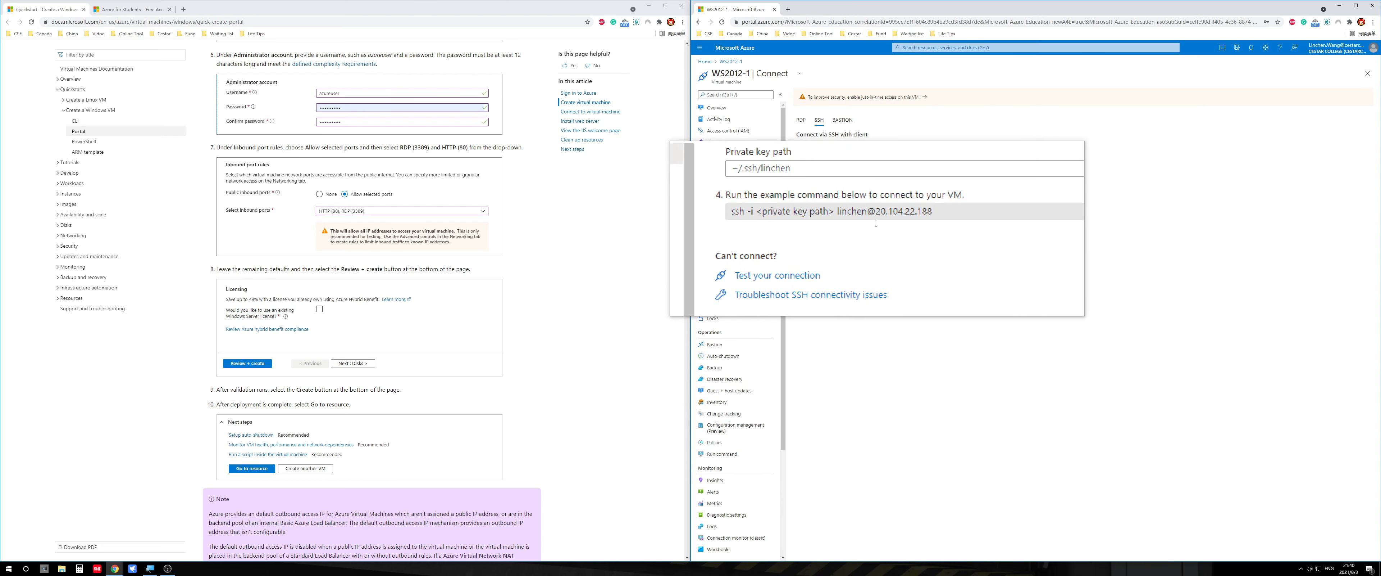
click(843, 119)
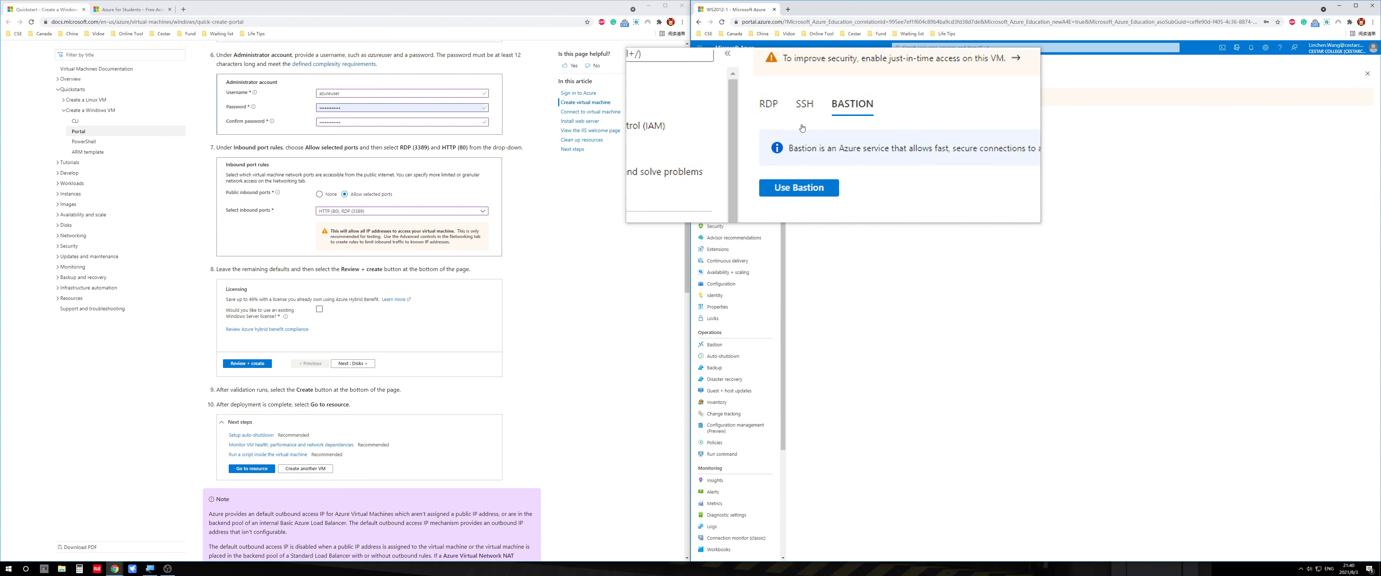
click(795, 121)
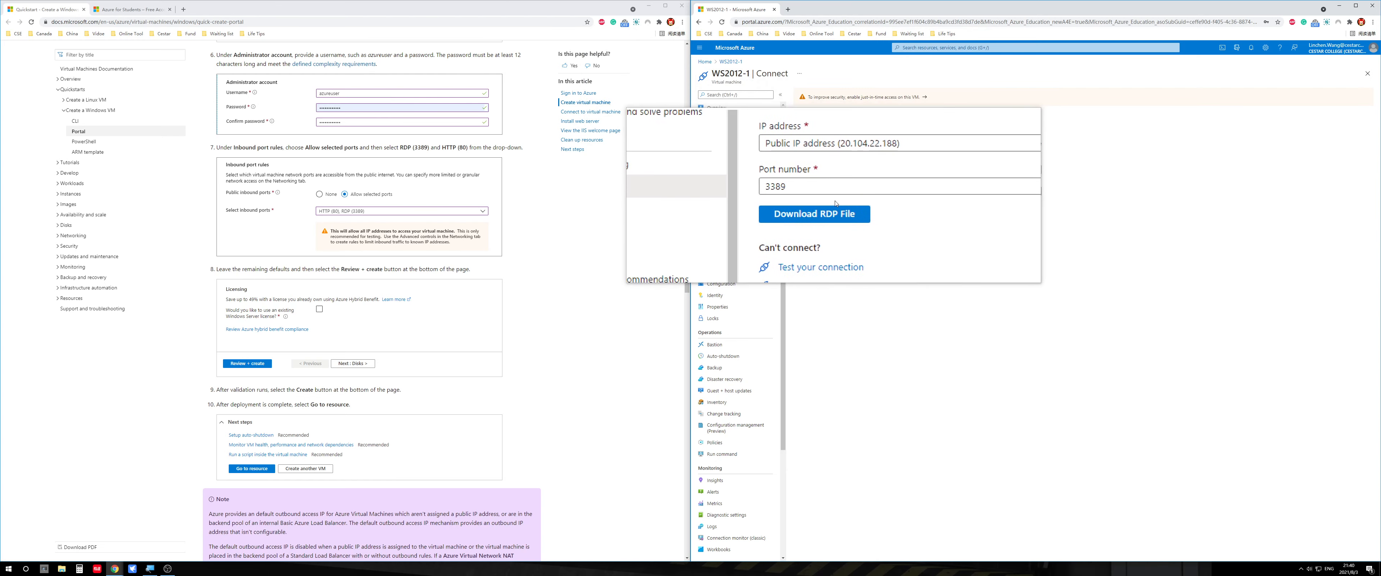
Download the RDP file WS2012-1.rdp with port 3389 and open it to connect to the remote computer
click(829, 206)
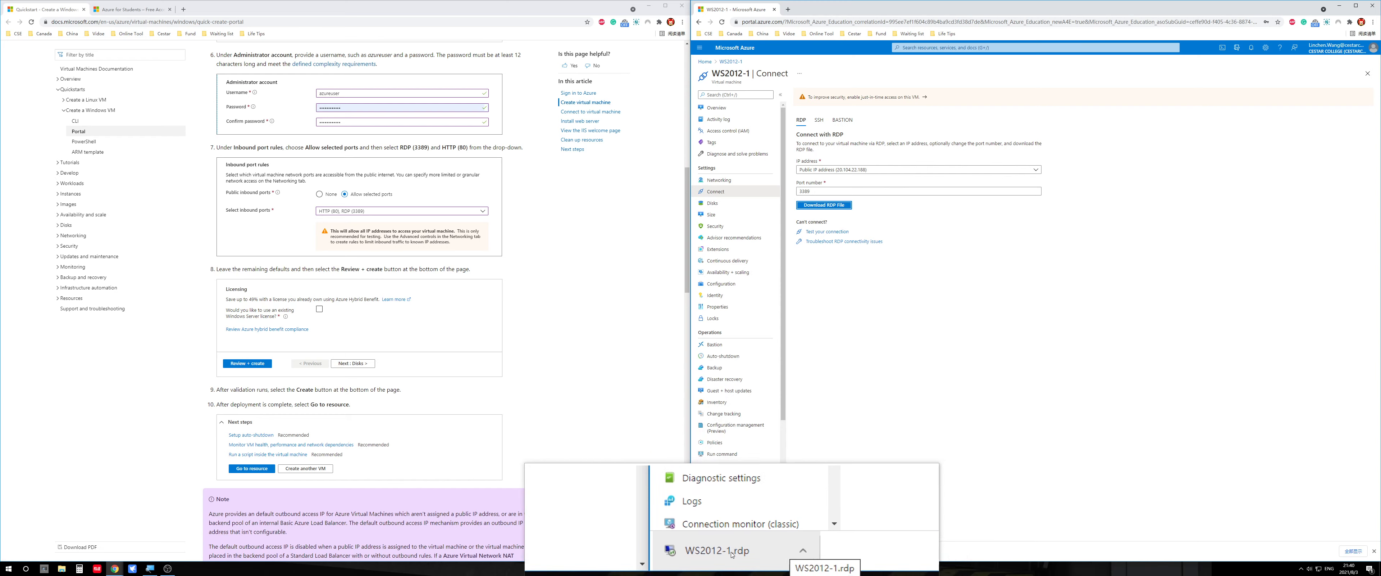
click(751, 552)
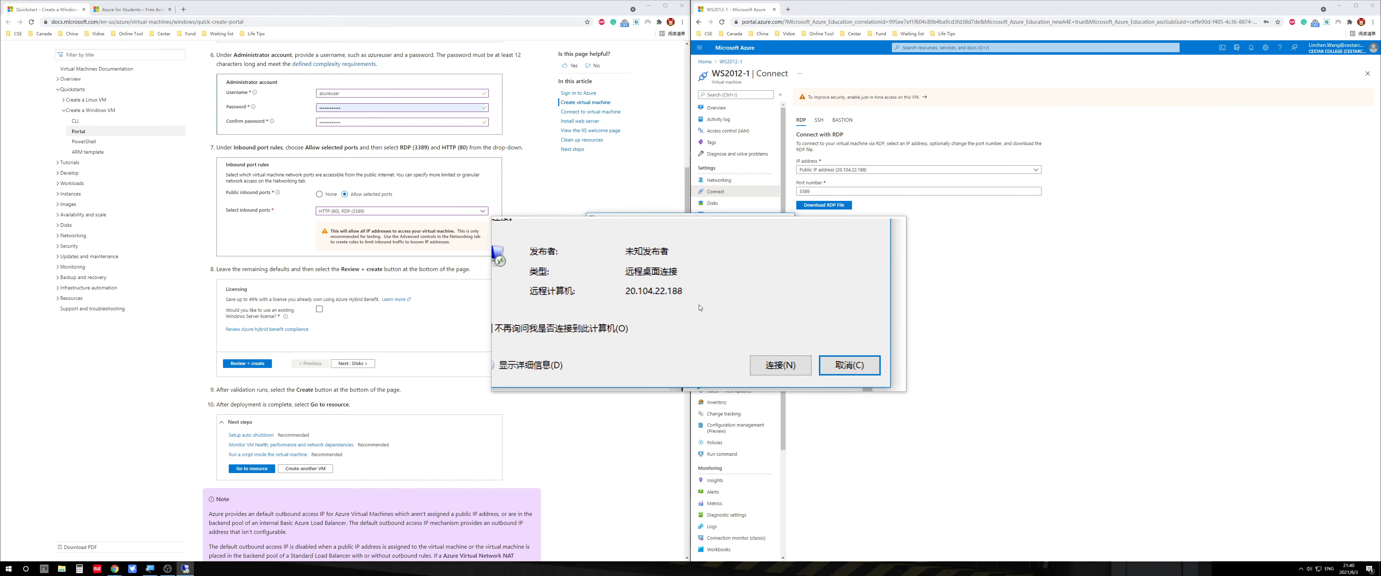
click(733, 333)
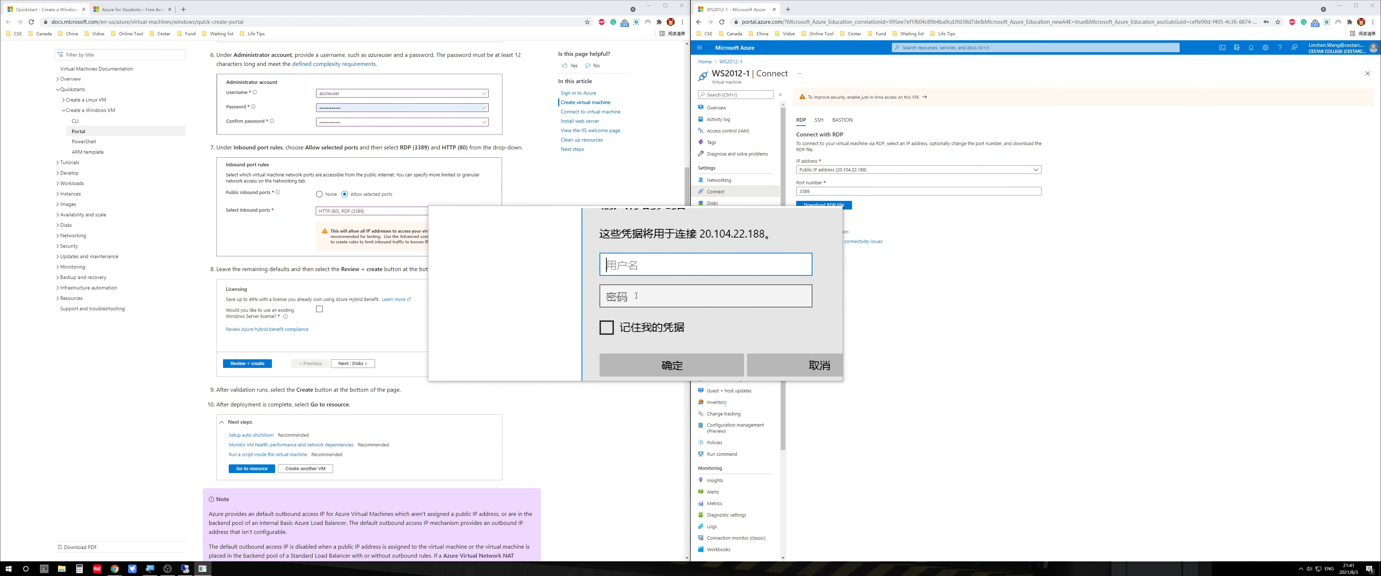
Sign in to the remote desktop with the administrator username and password, without remembering the credentials
click(636, 296)
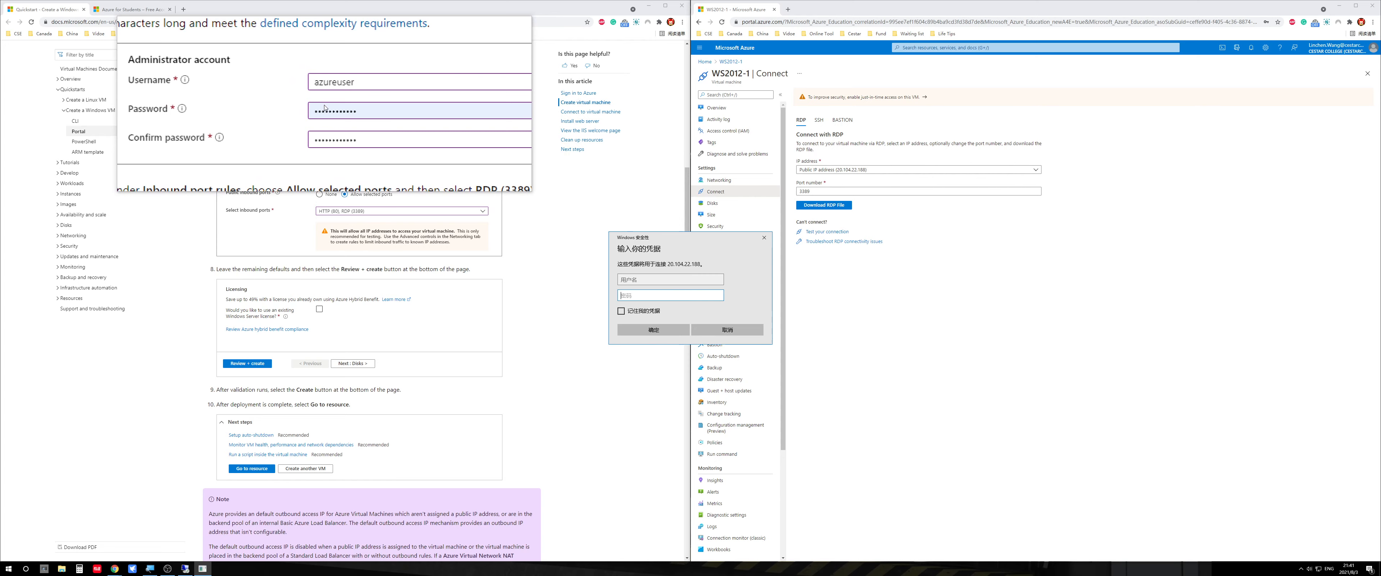
click(650, 281)
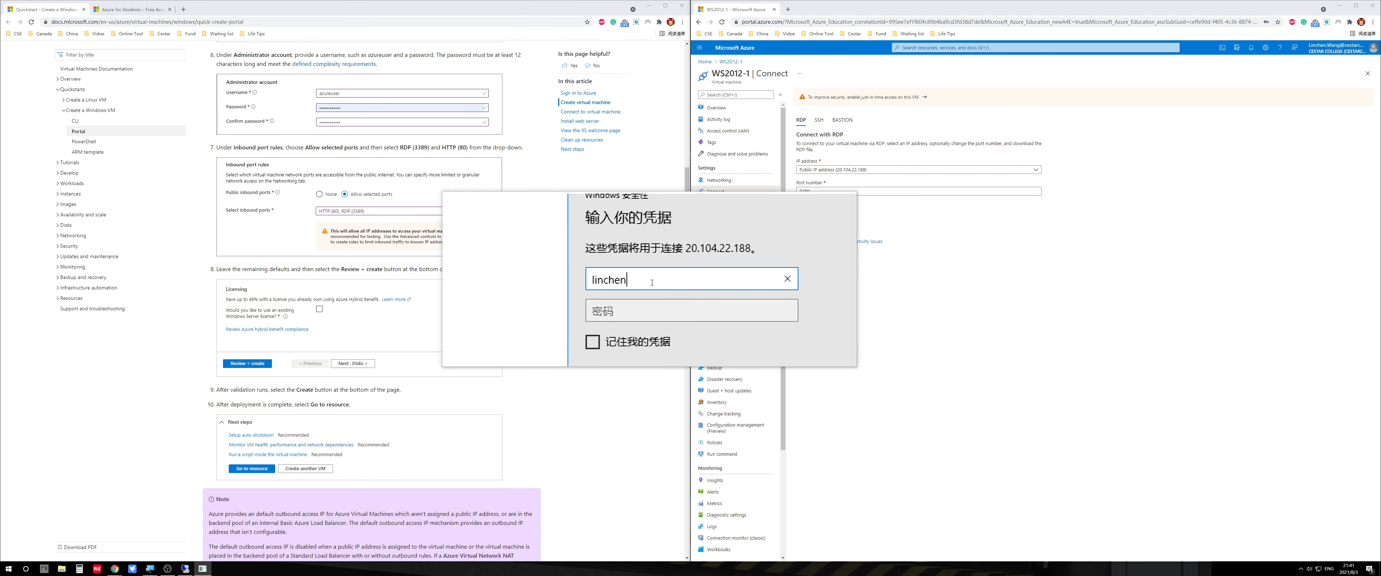
key(Tab)
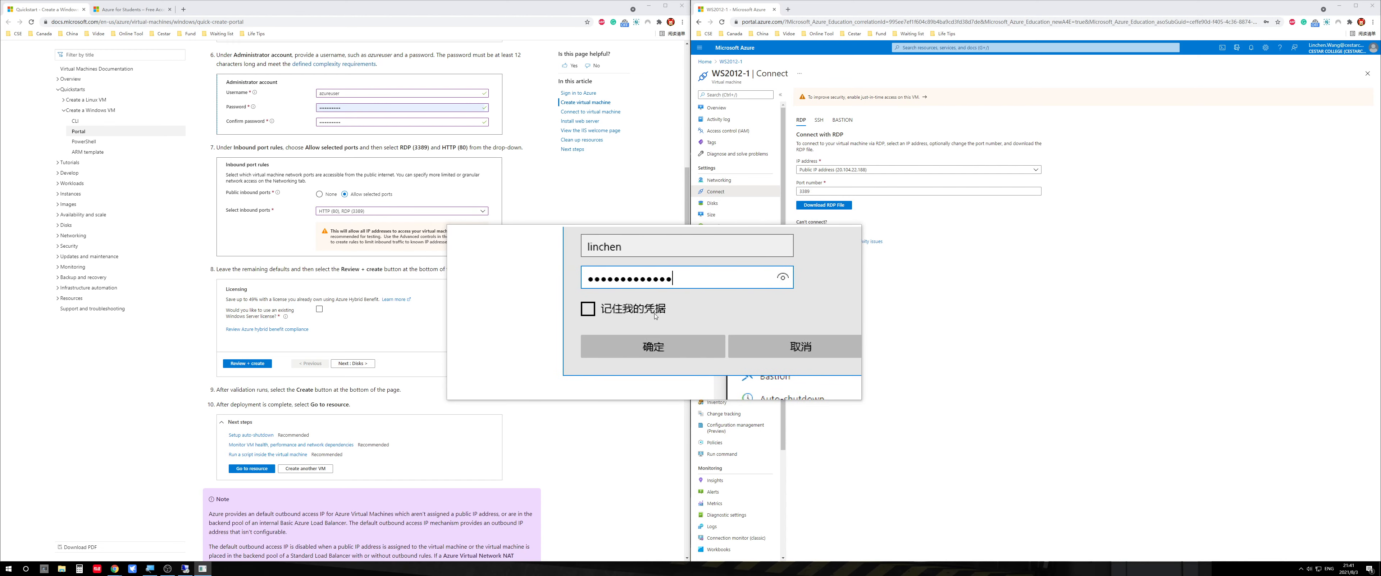
click(662, 331)
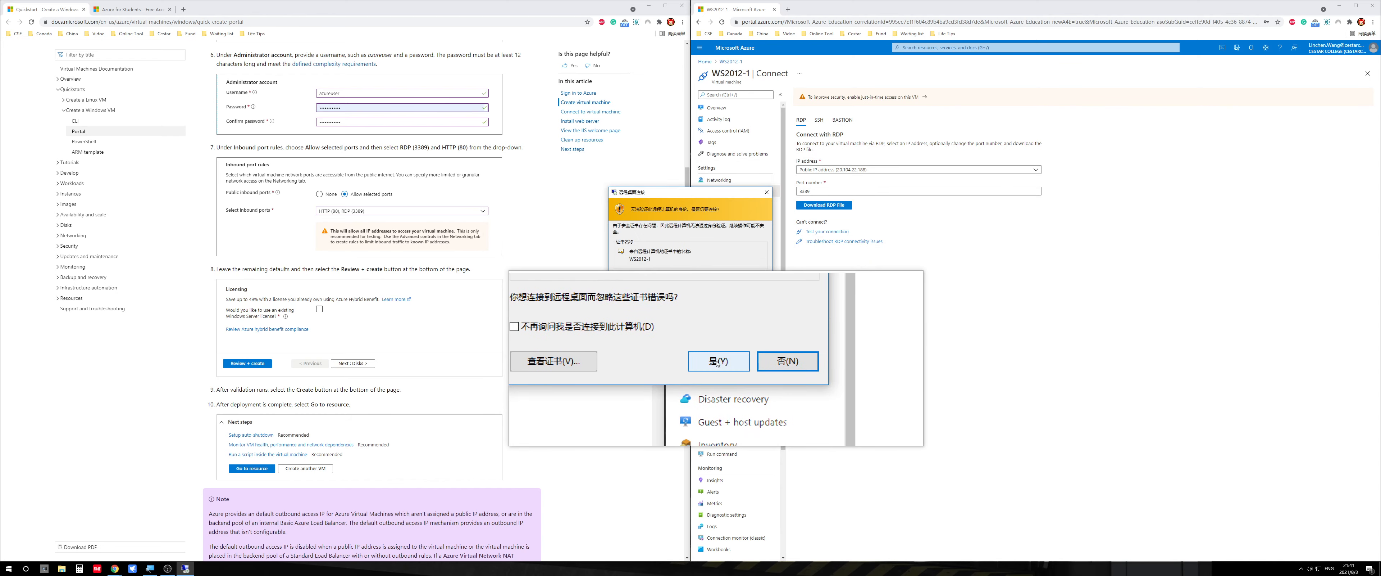
Accept the connection despite the certificate errors and allow network discovery on the remote Windows Server
click(718, 365)
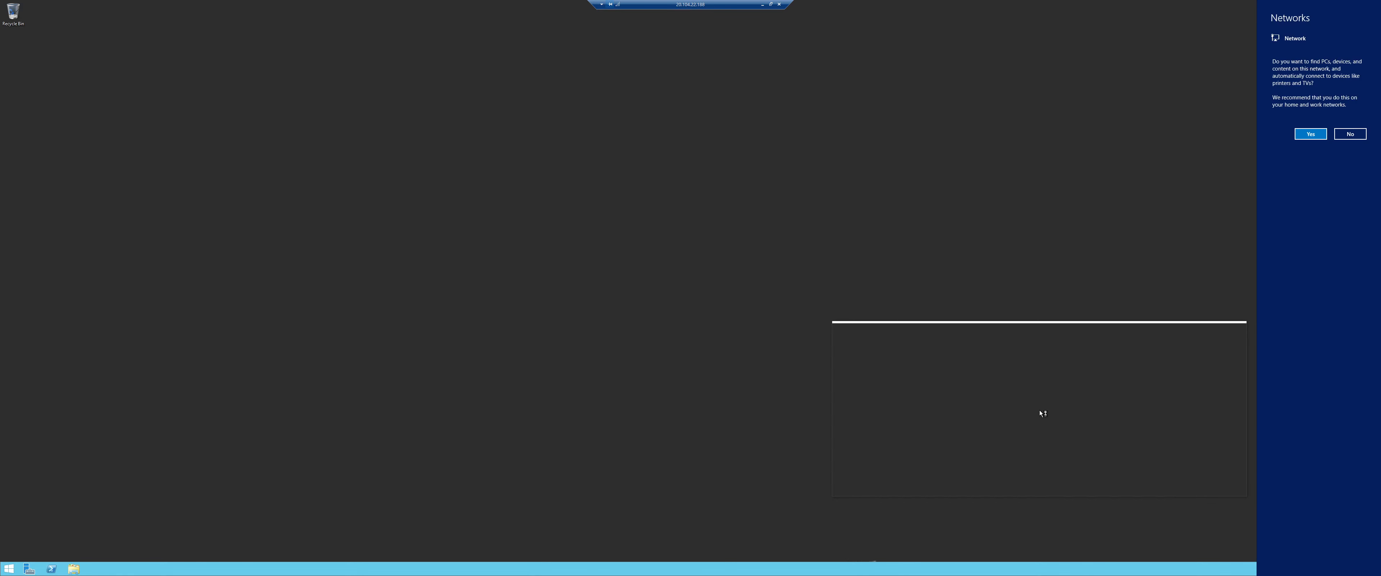
click(1308, 137)
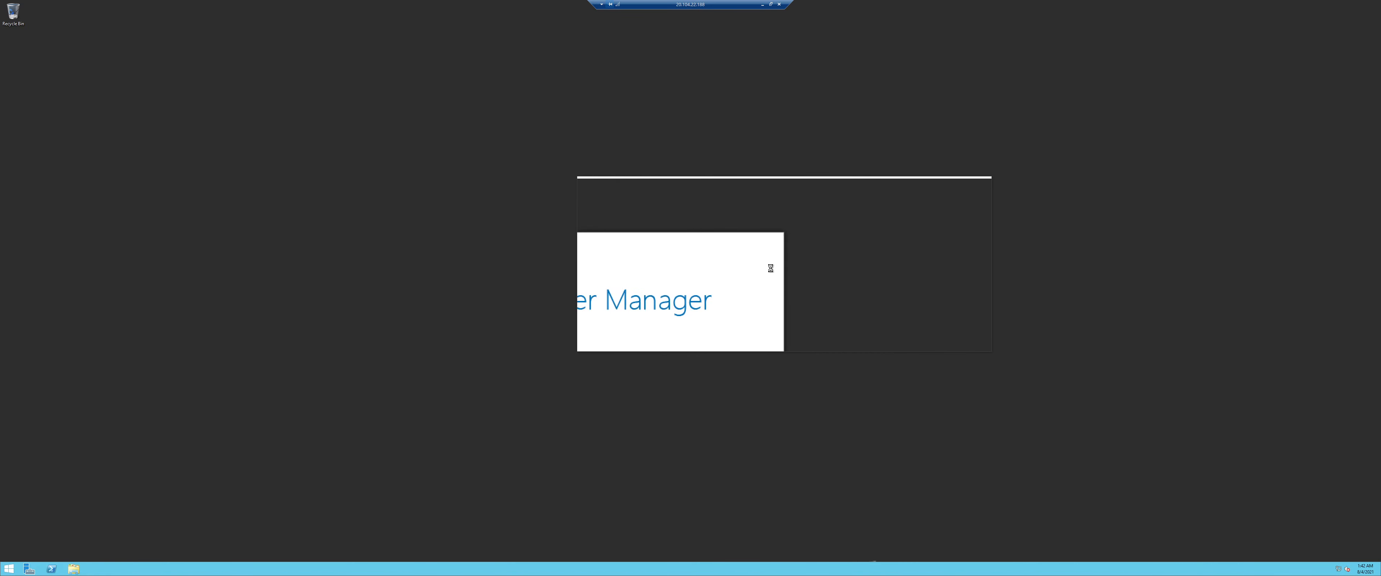